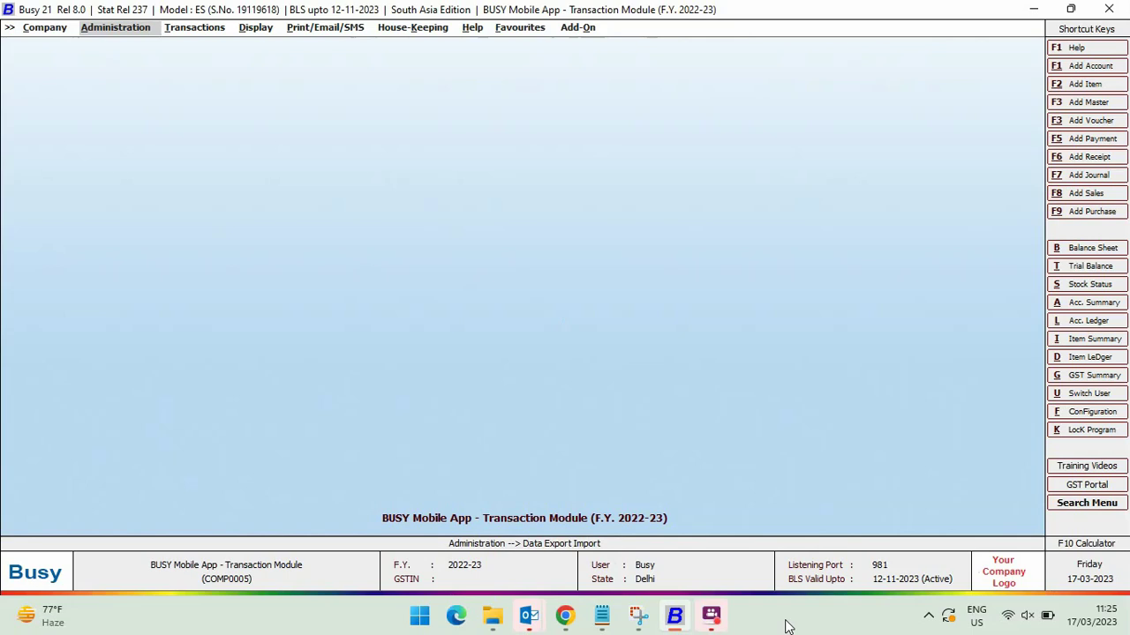
# Open the existing Cloud Sync user A for modification
pyautogui.press('Return')
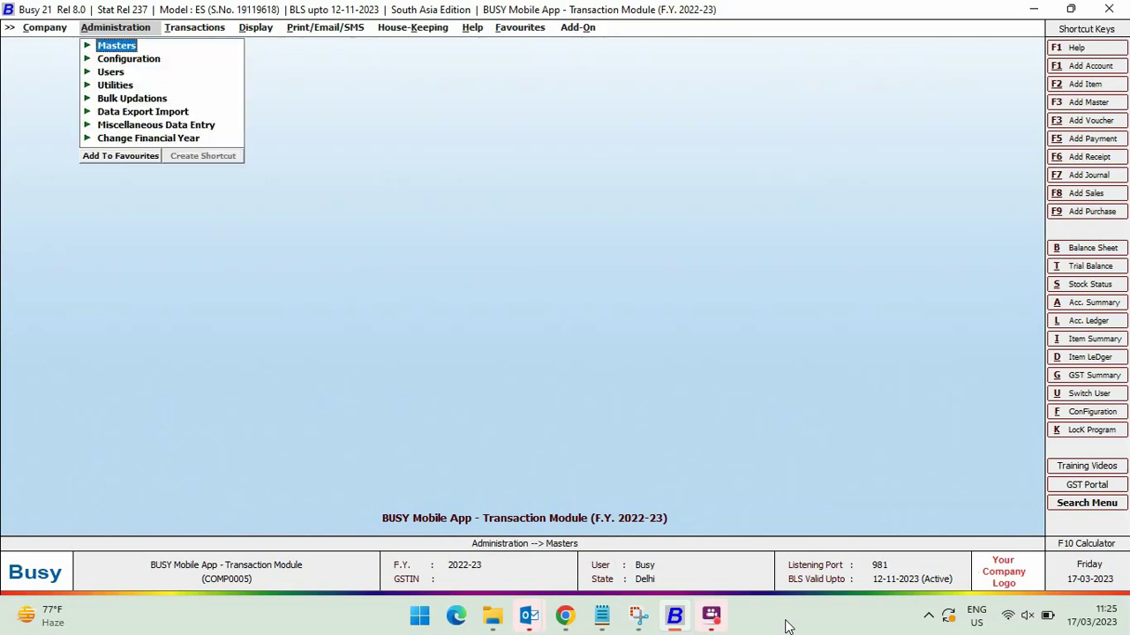
pyautogui.press('Down')
pyautogui.press('Down')
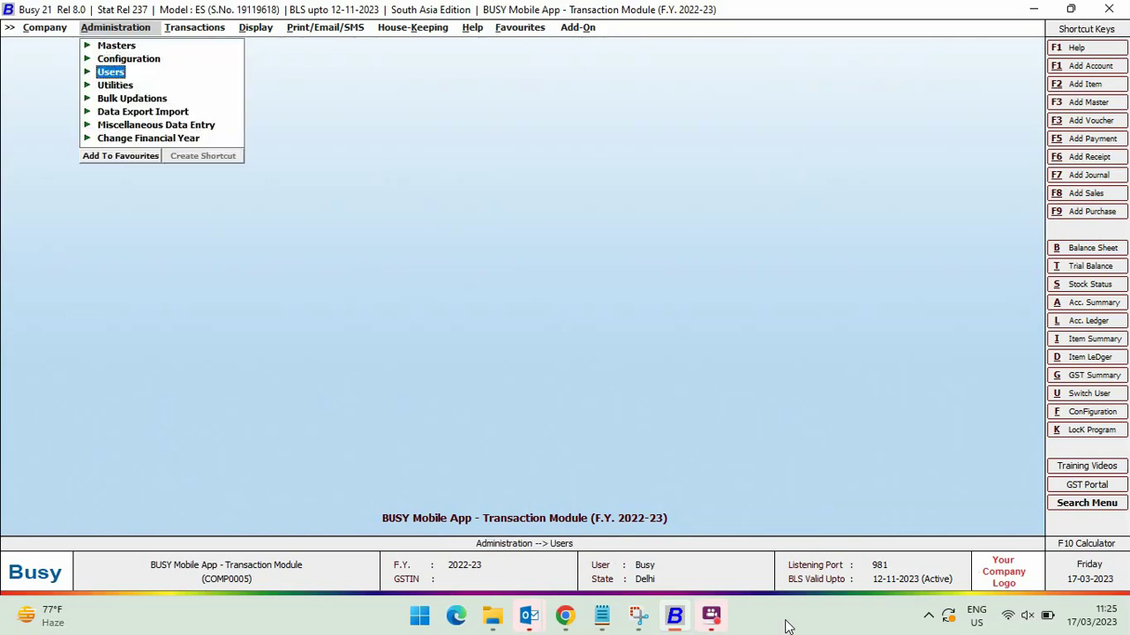
pyautogui.press('Return')
pyautogui.press('Down')
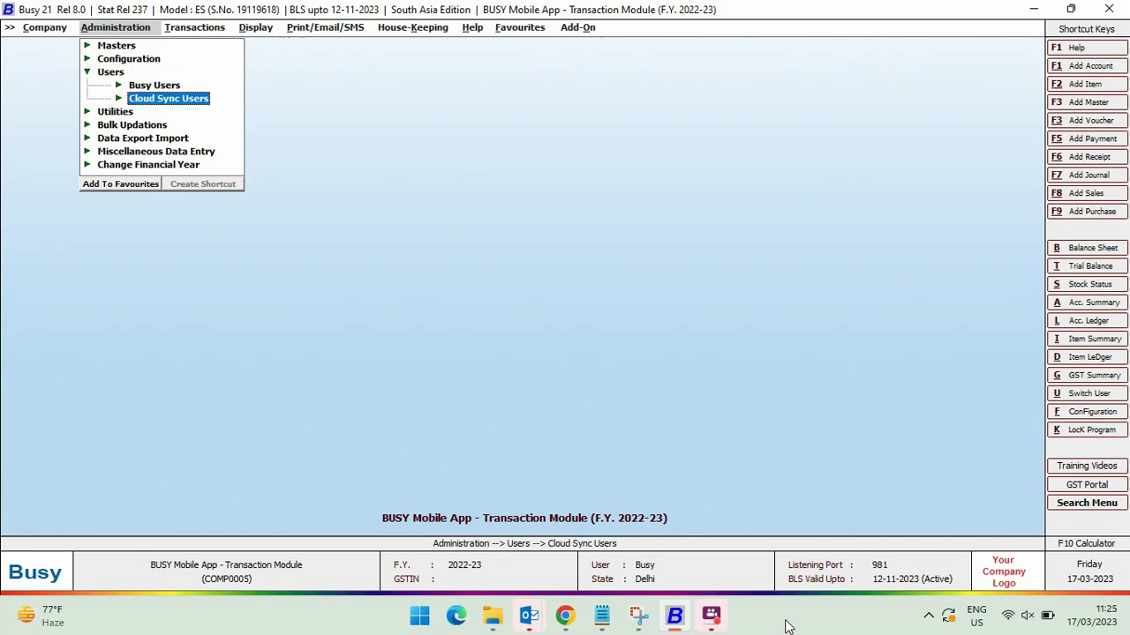
pyautogui.press('Return')
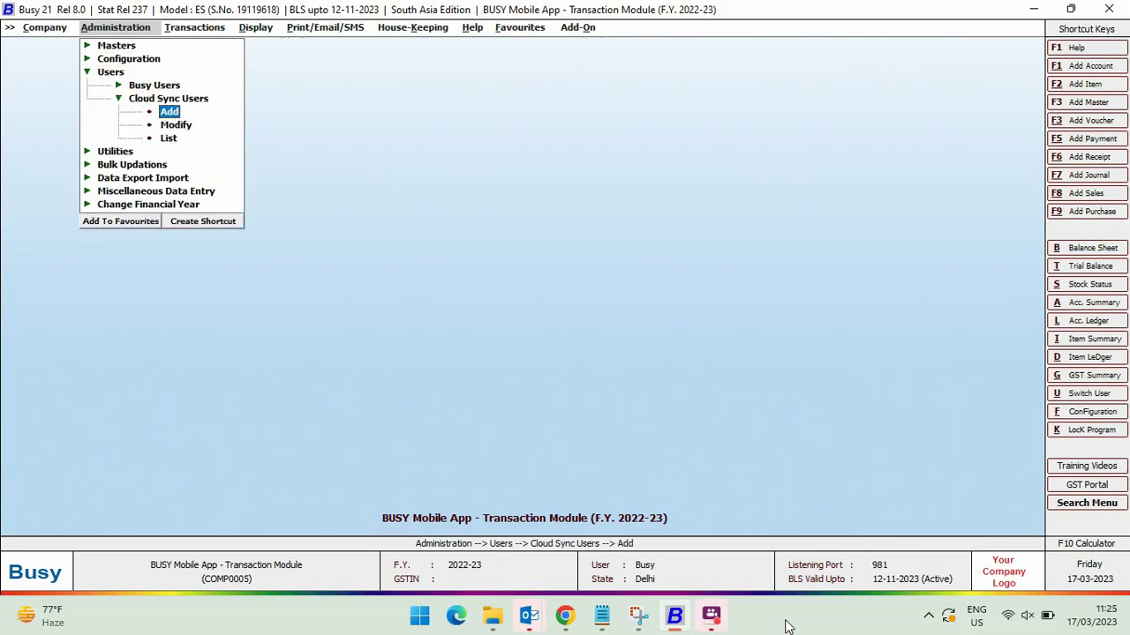
pyautogui.press('Down')
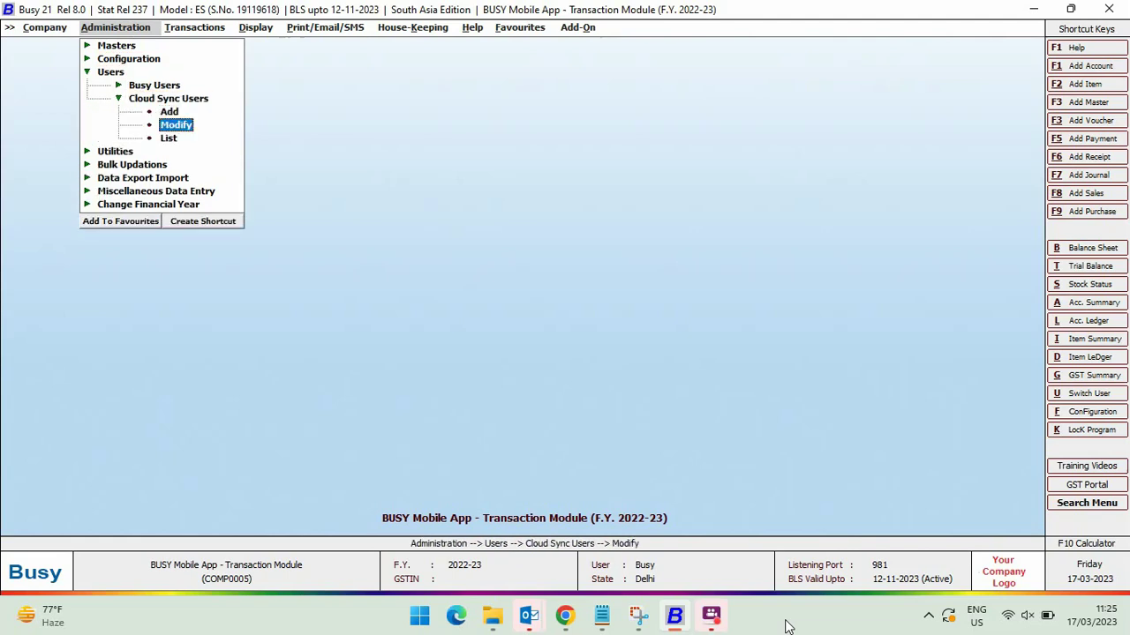
pyautogui.press('Return')
pyautogui.press('Return')
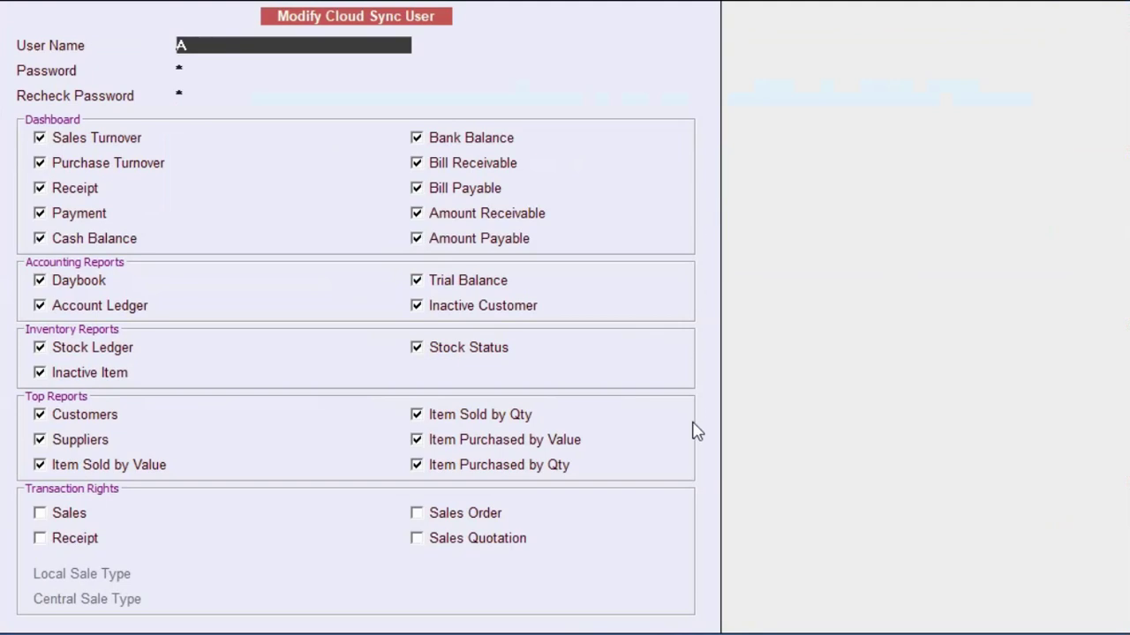
# Grant user A transaction rights for Sales, Receipt, Sales Order and Sales Quotation, each with the Cloud Sync series
pyautogui.click(63, 515)
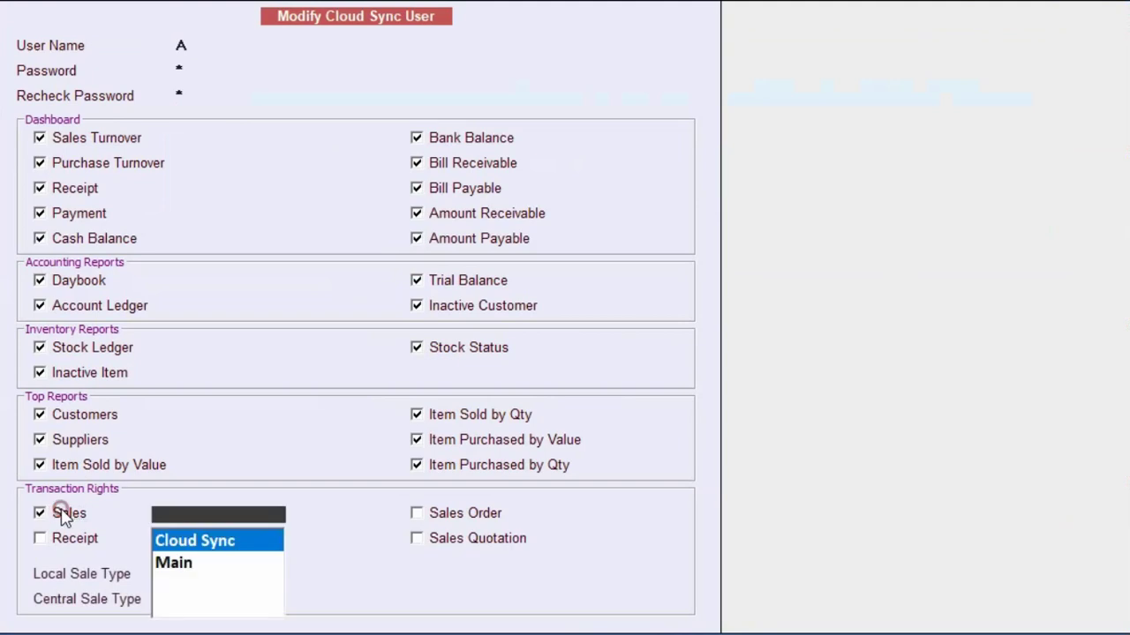
pyautogui.click(191, 541)
pyautogui.click(56, 539)
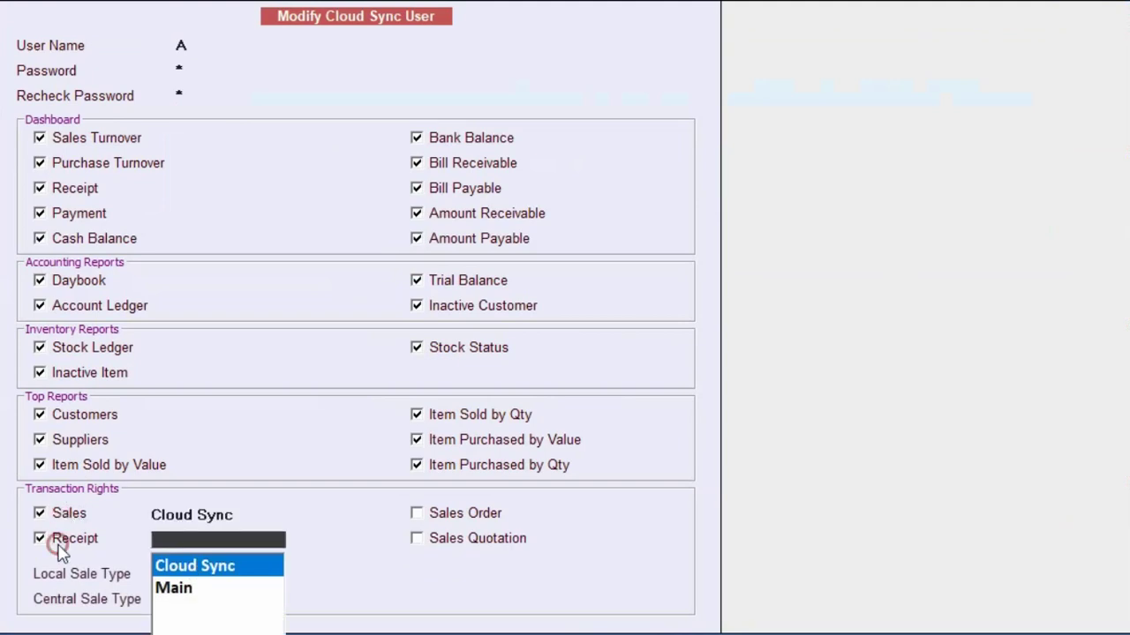
pyautogui.click(174, 563)
pyautogui.click(474, 513)
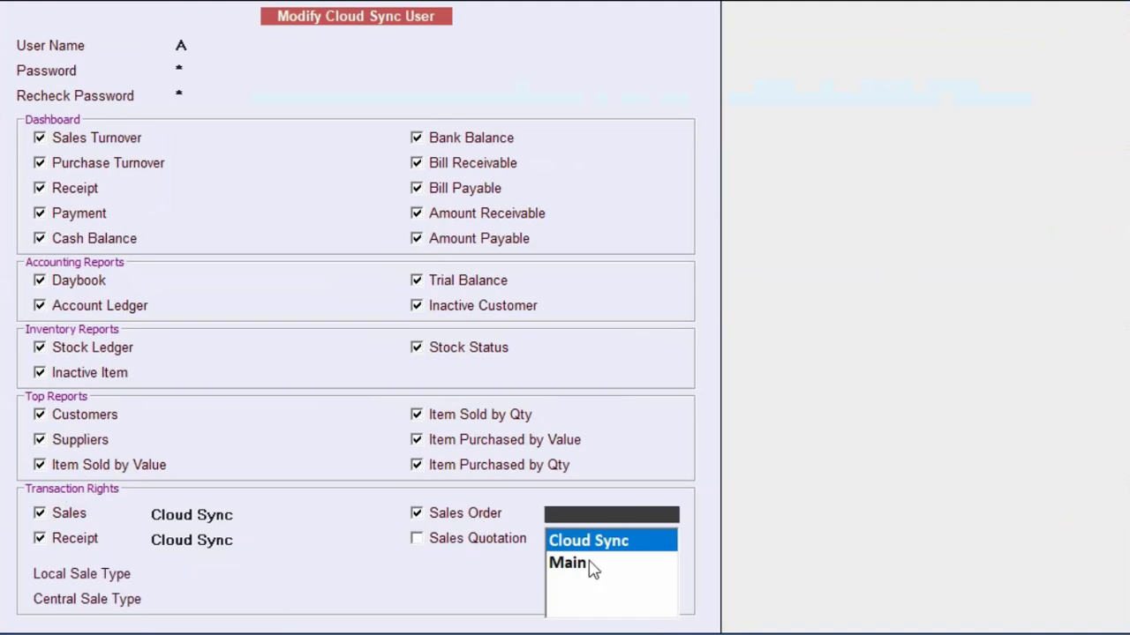
pyautogui.press('Return')
pyautogui.press('space')
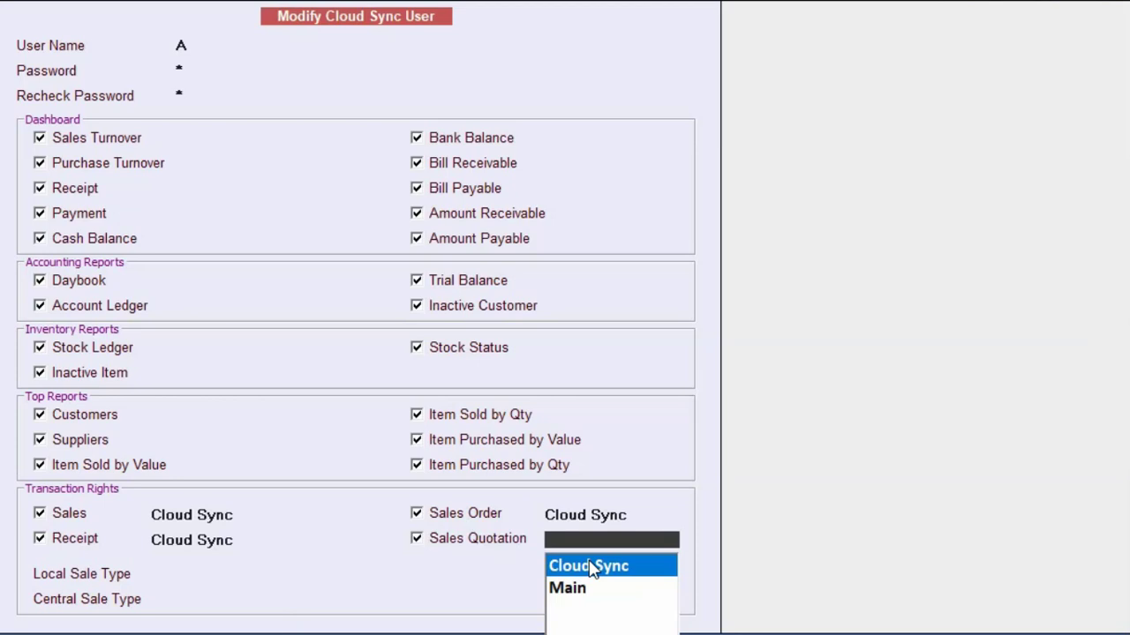
pyautogui.click(591, 567)
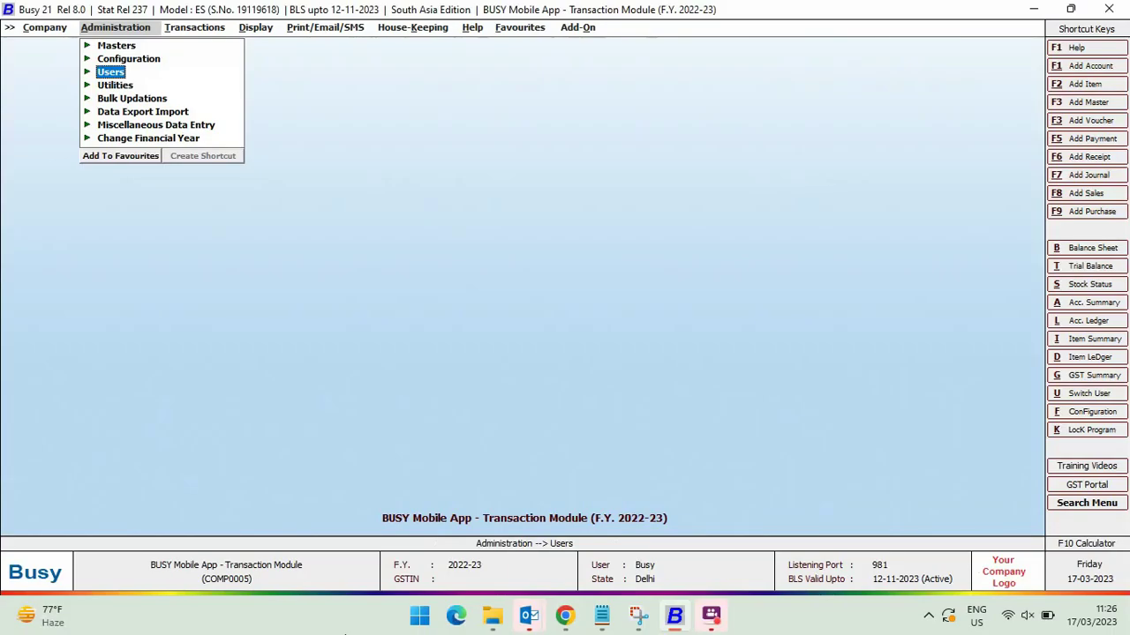
# Open the incremental upload for Cloud Sync under the data export and import functions
pyautogui.press('Down')
pyautogui.press('Down')
pyautogui.press('Down')
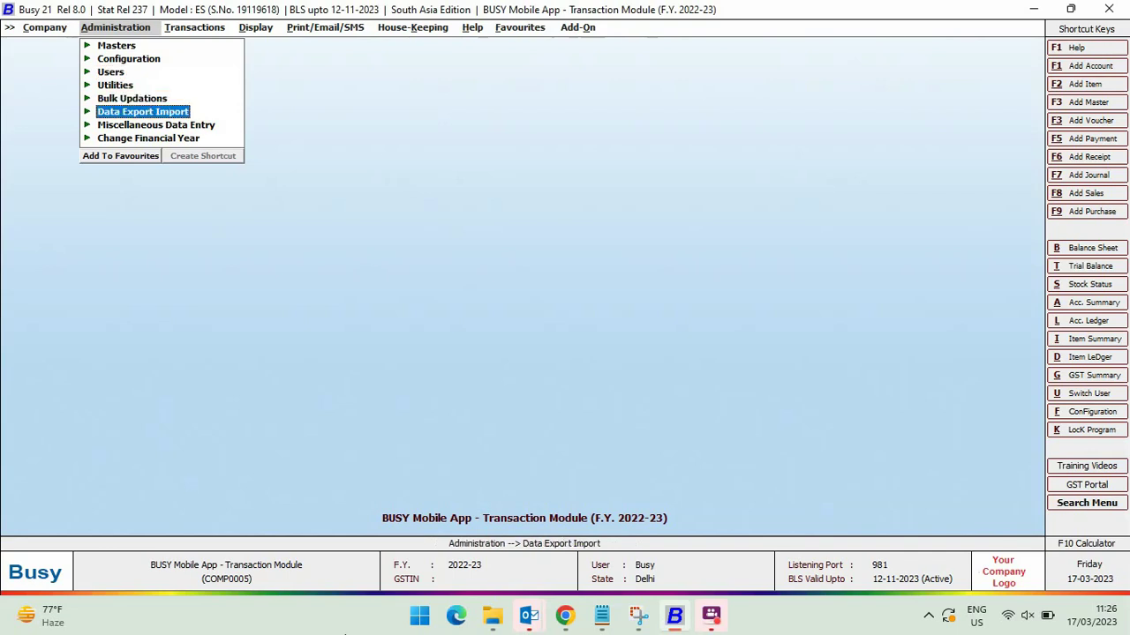
pyautogui.press('Return')
pyautogui.press('Down')
pyautogui.press('Down')
pyautogui.press('Down')
pyautogui.press('Down')
pyautogui.press('Down')
pyautogui.press('Down')
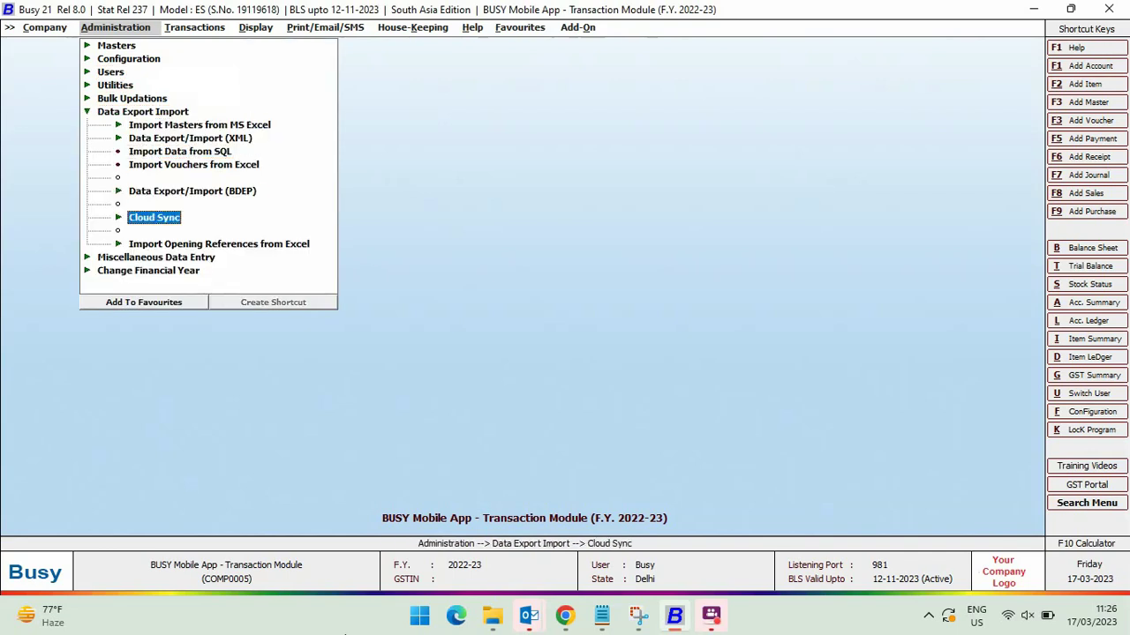
pyautogui.press('Return')
pyautogui.press('Down')
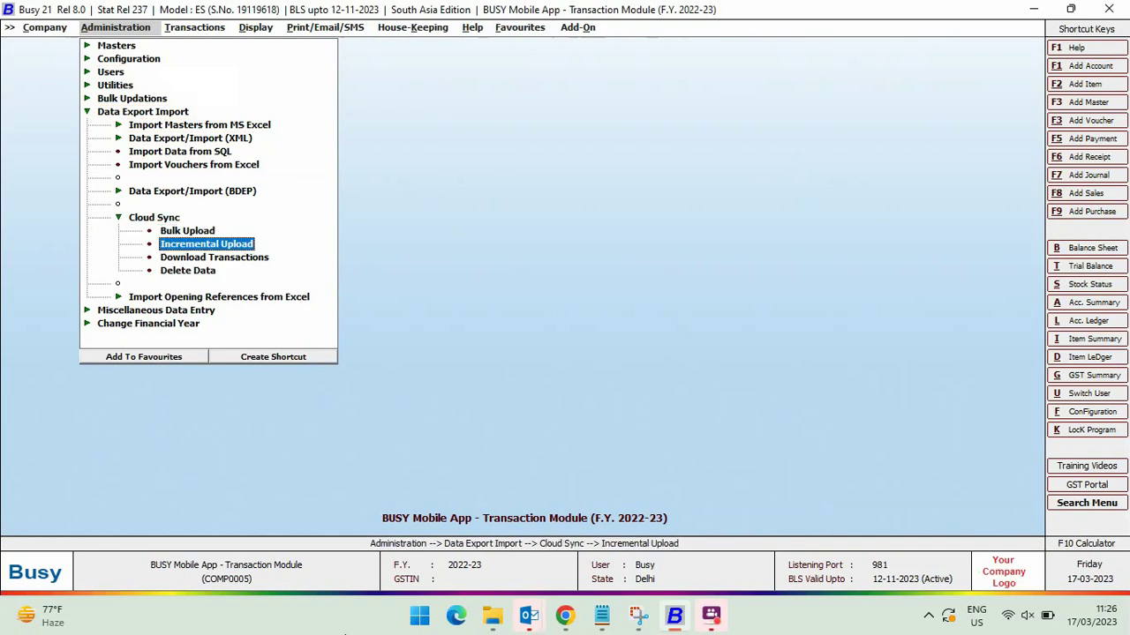
pyautogui.press('Return')
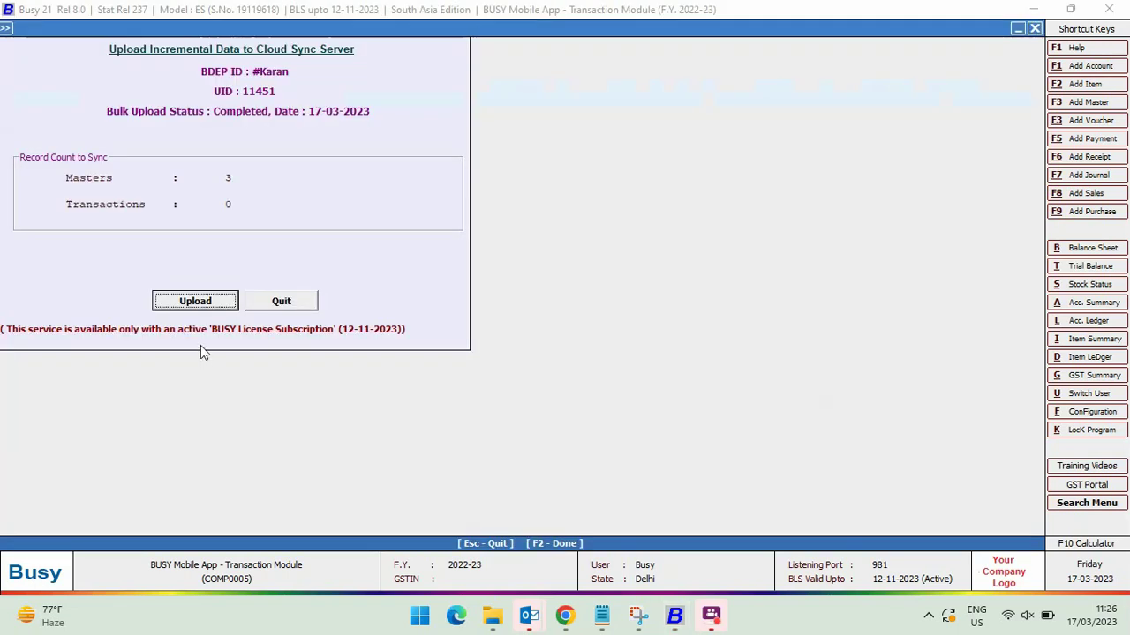
# Upload the incremental data to the Cloud Sync server and close the upload window
pyautogui.click(202, 304)
pyautogui.press('Return')
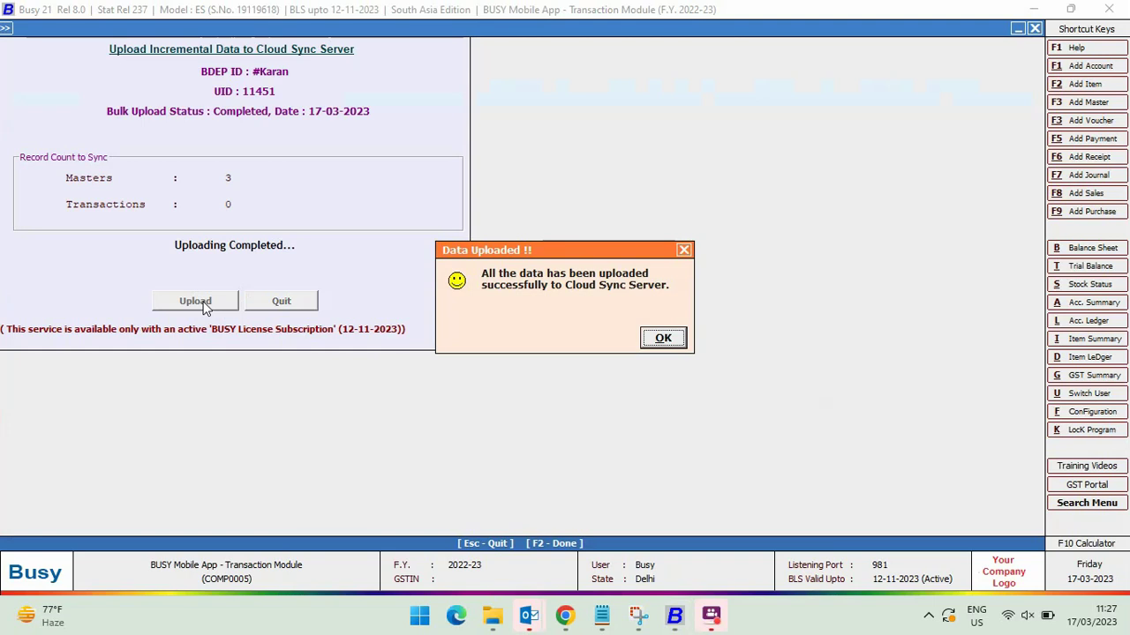
pyautogui.press('Escape')
pyautogui.press('Escape')
pyautogui.press('Escape')
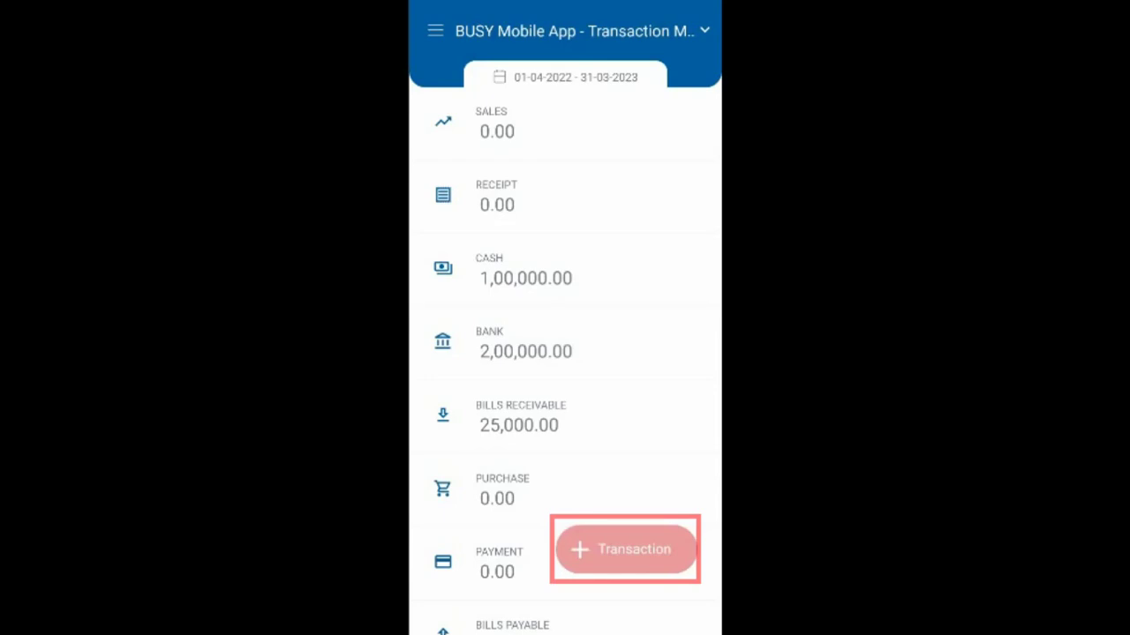
# Switch to the BUSY Mobile App and start a Sales Order for Busy Infotech Pvt. Ltd. dated 17-03-2023
pyautogui.click(626, 549)
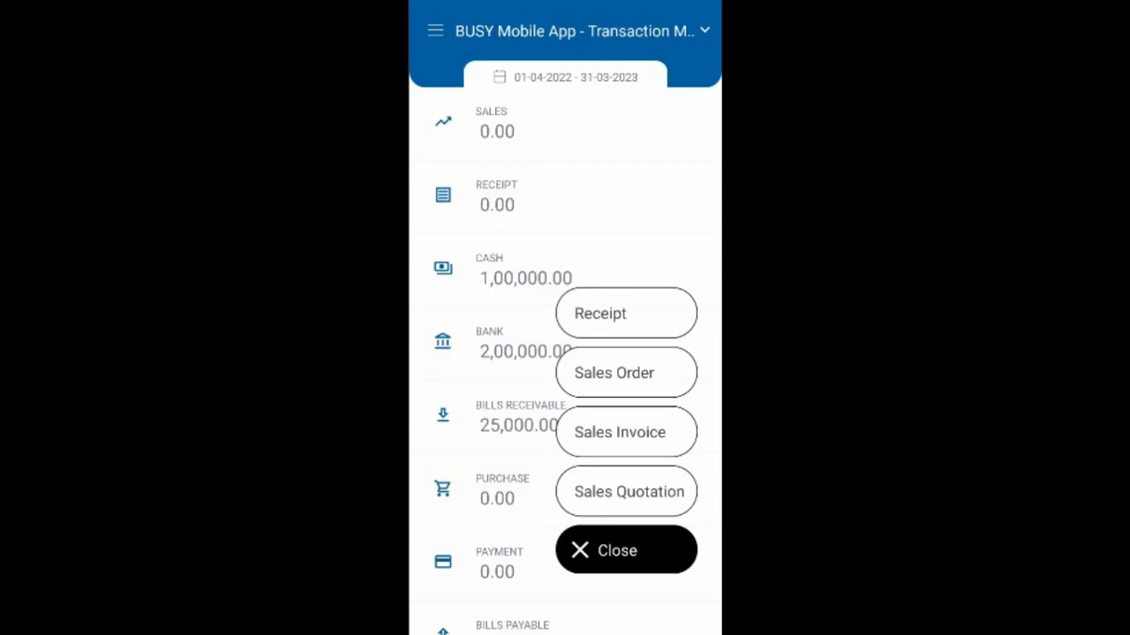
pyautogui.click(626, 372)
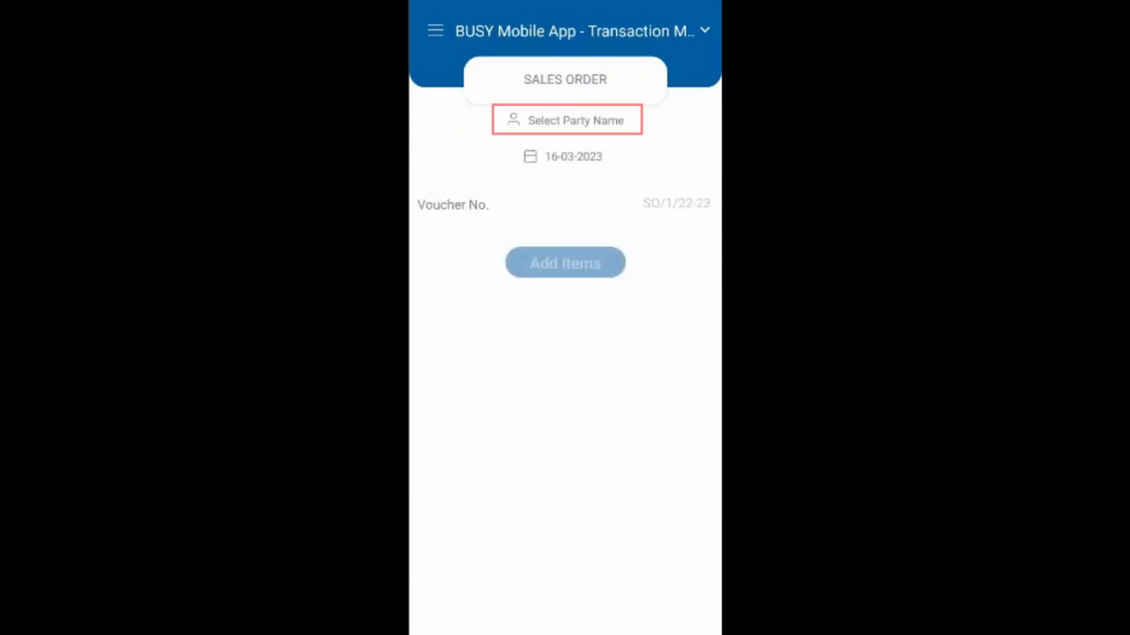
pyautogui.click(566, 120)
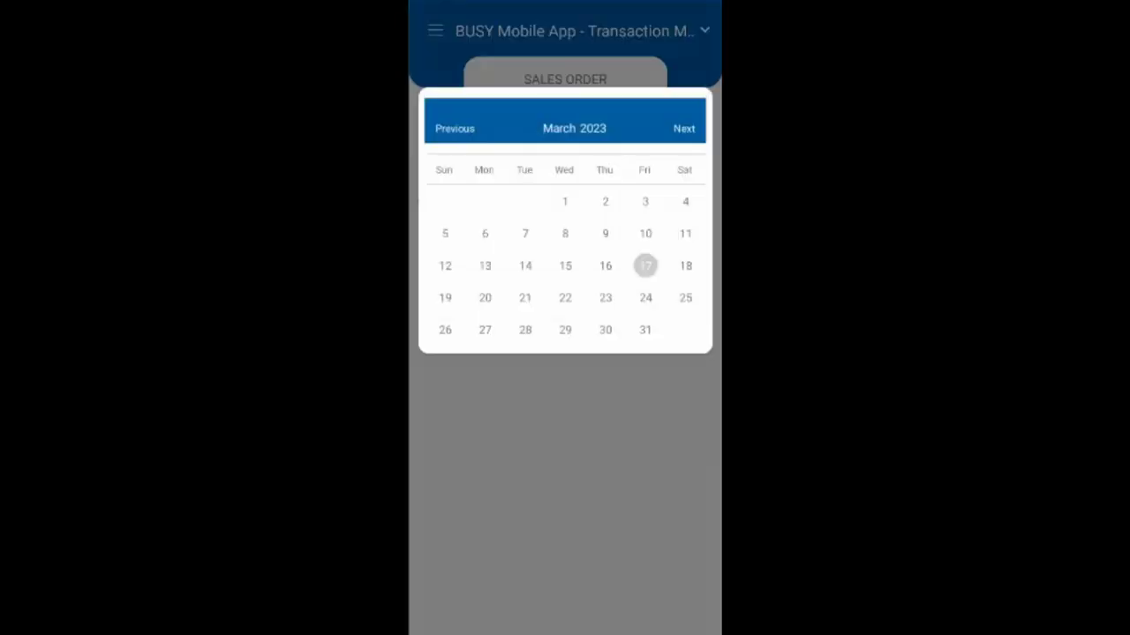
pyautogui.click(645, 266)
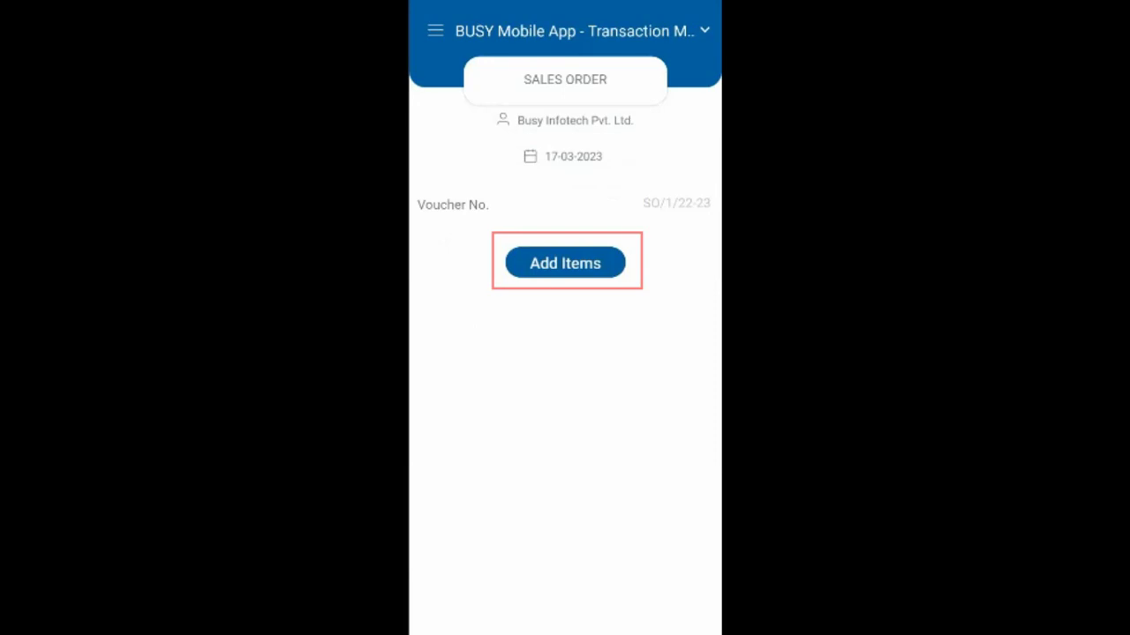
# Add ITEM - A to the sales order with a quantity of 5 and a discount of 1.5%
pyautogui.click(564, 263)
pyautogui.click(457, 251)
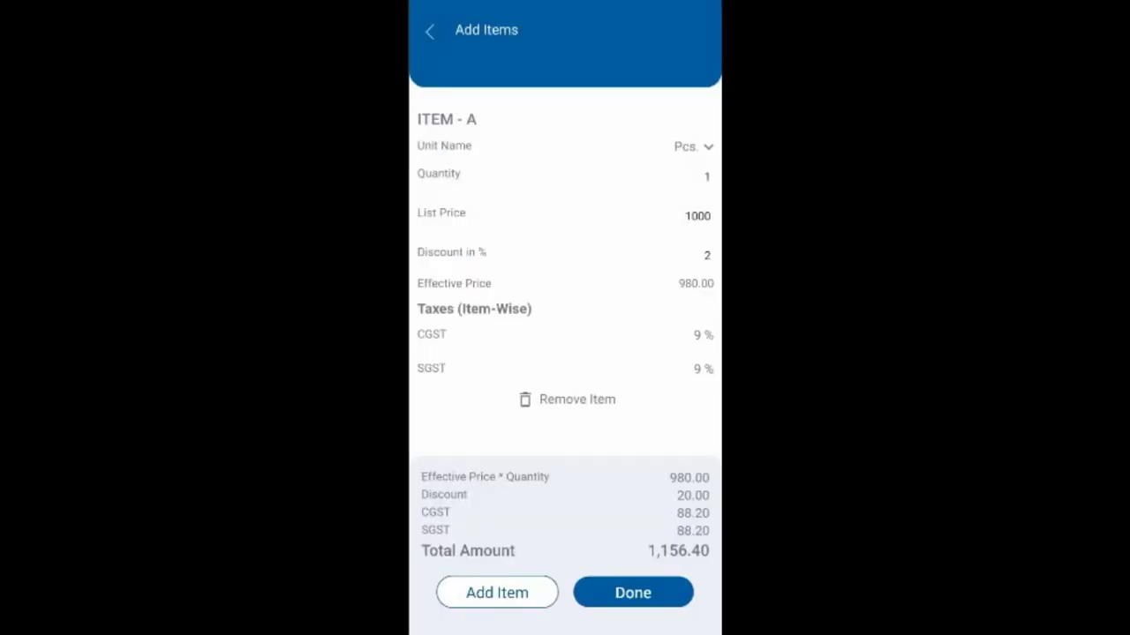
pyautogui.click(706, 176)
pyautogui.click(679, 451)
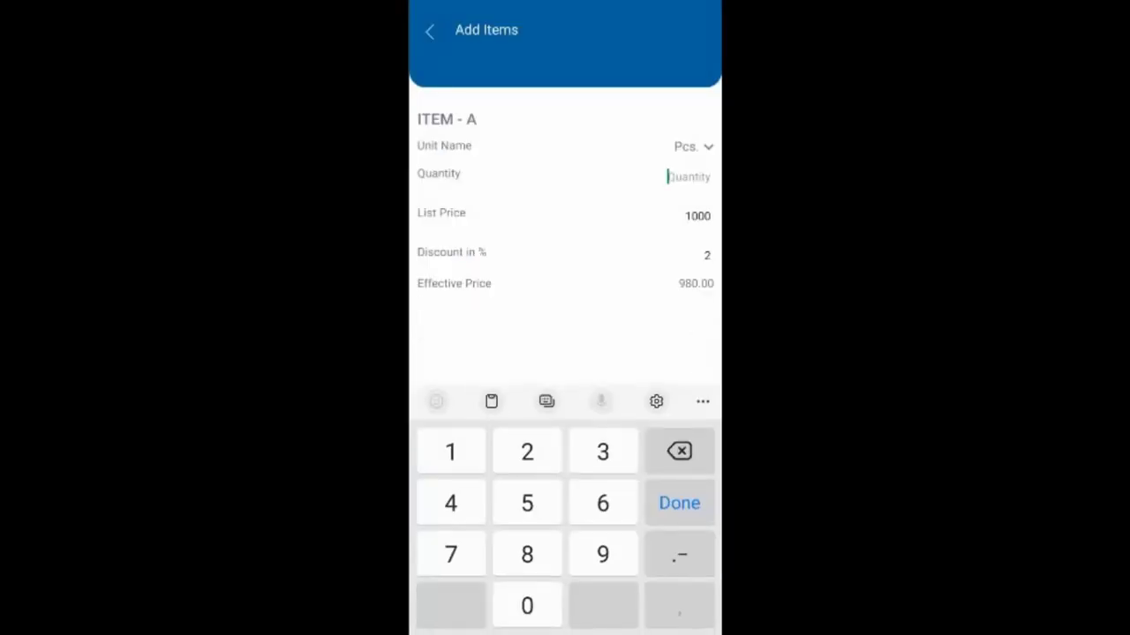
pyautogui.write('5')
pyautogui.click(679, 503)
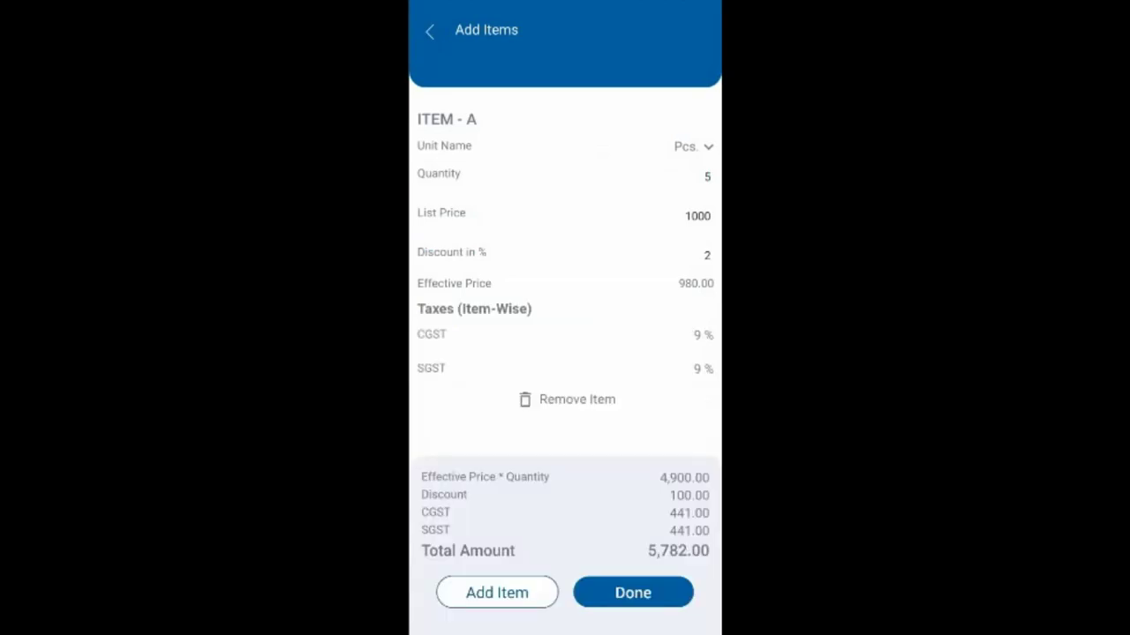
pyautogui.click(707, 255)
pyautogui.write('1.5')
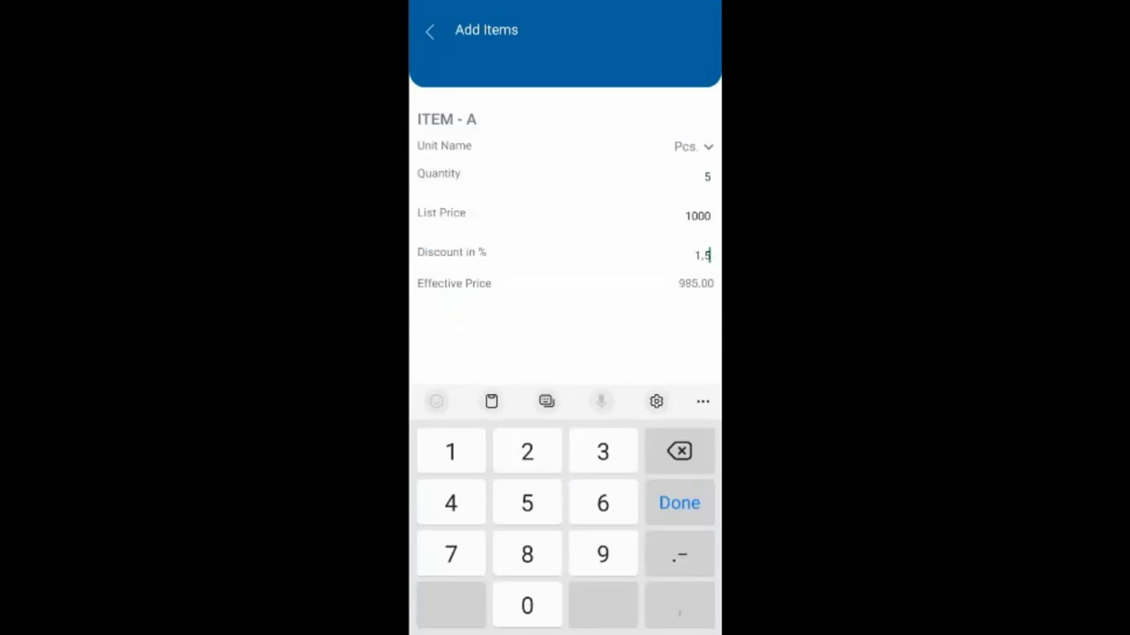
pyautogui.press('Return')
# Add ITEM - B with a quantity of 2 Units to the sales order and finish the item entry
pyautogui.press('Return')
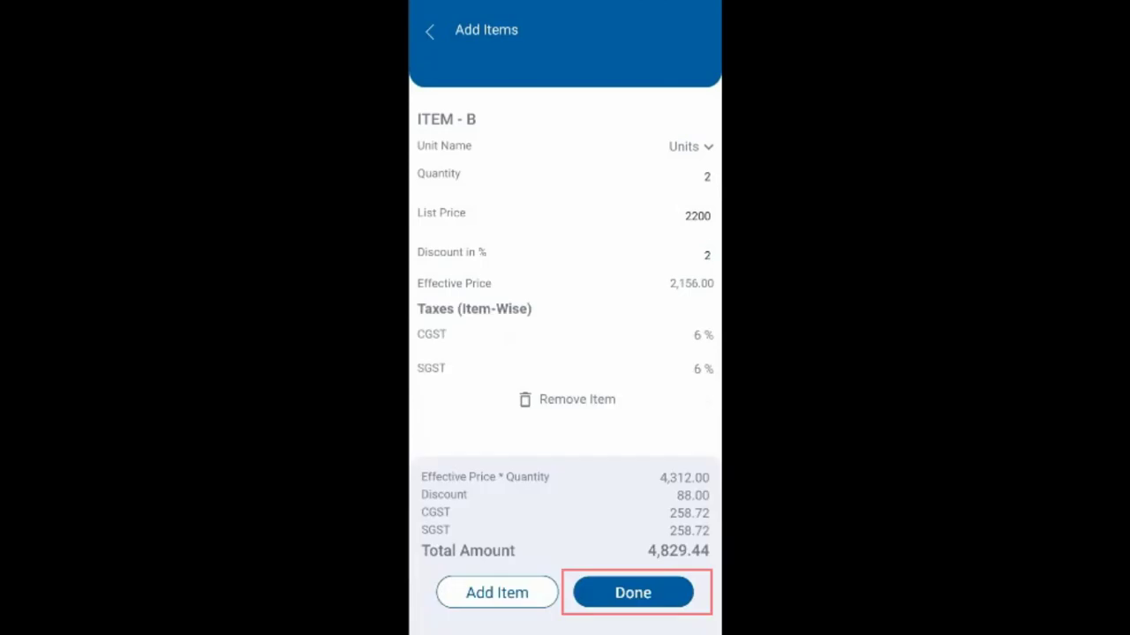
pyautogui.click(633, 592)
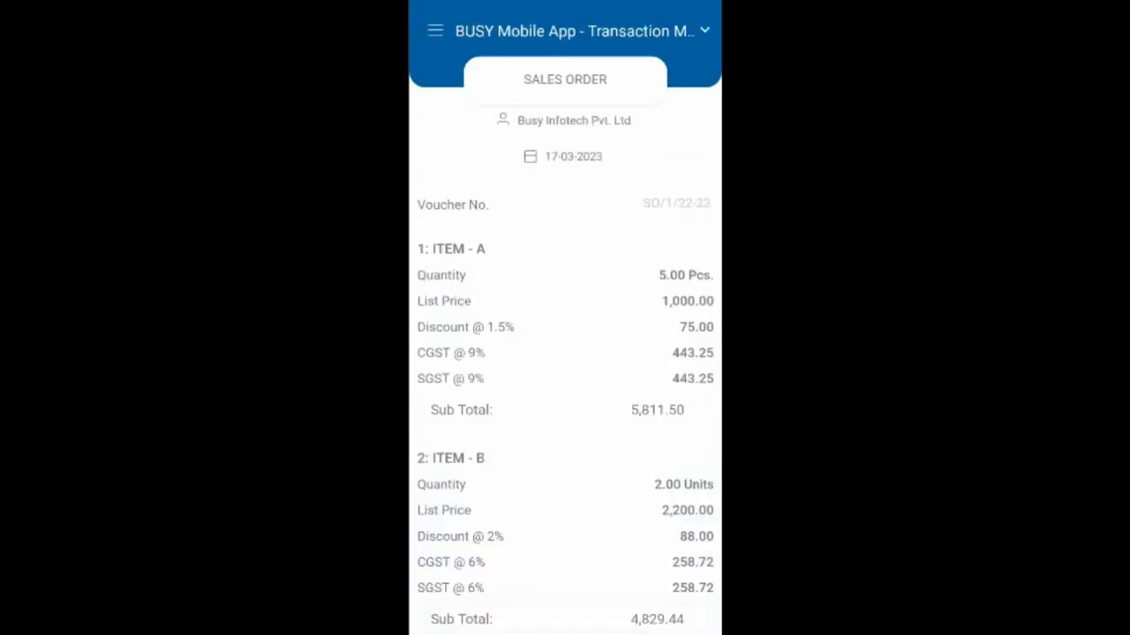
# Add a Rounded Off (+) bill sundry of 0.06 to the sales order
pyautogui.scroll(-4, 565, 433)
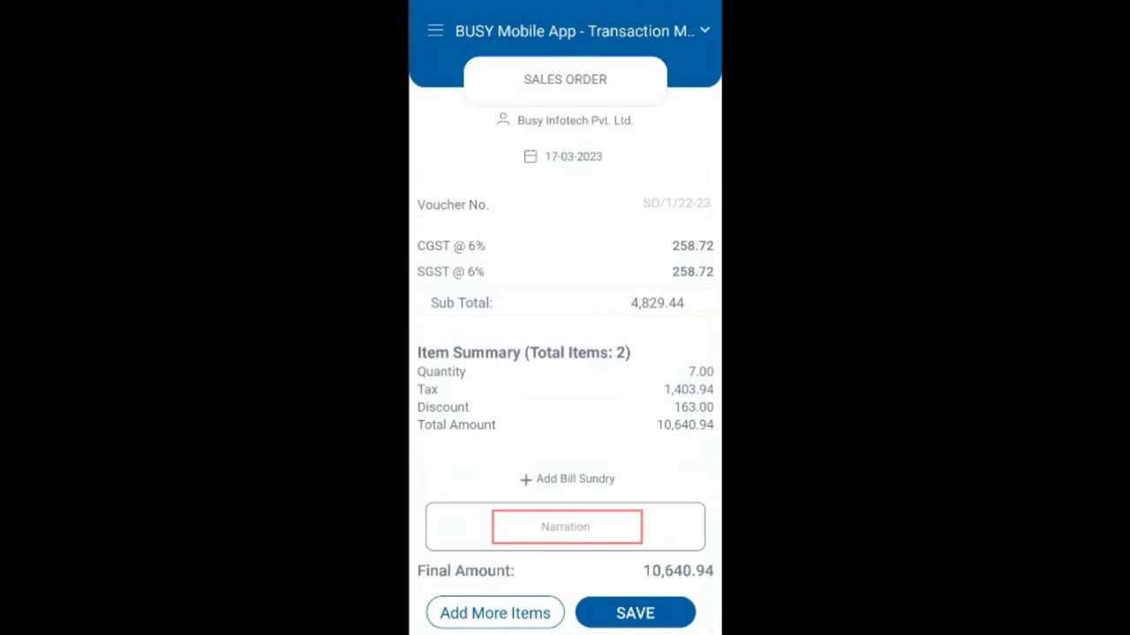
pyautogui.click(568, 480)
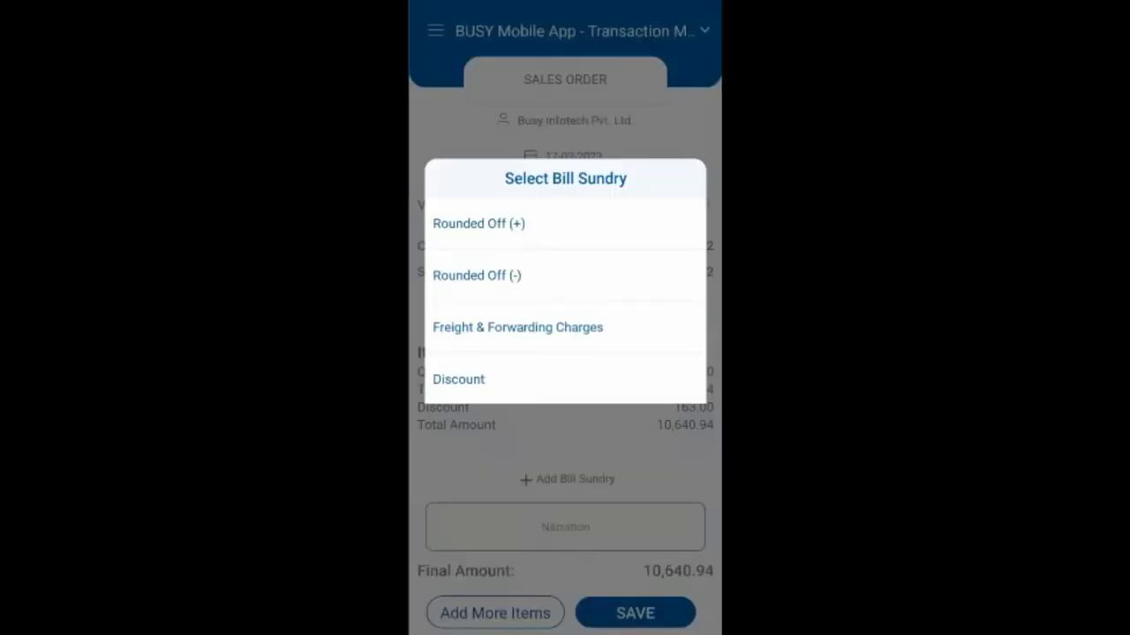
pyautogui.click(479, 225)
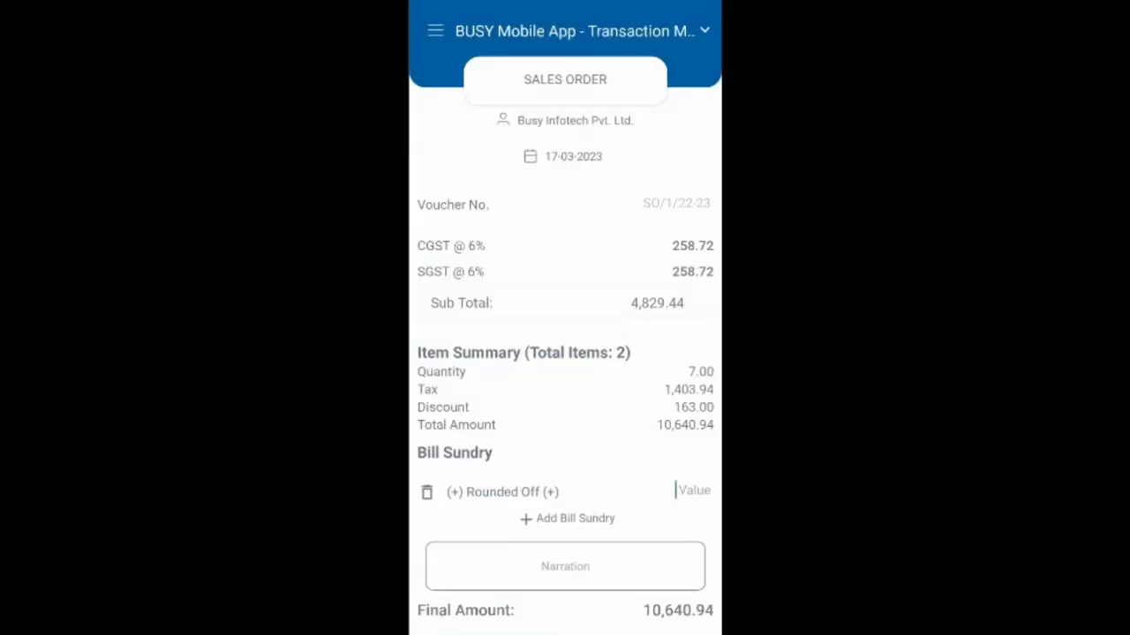
pyautogui.click(695, 491)
pyautogui.write('0.06')
pyautogui.click(678, 502)
# Save the sales order, view the list of unsaved sales order vouchers and return to the dashboard
pyautogui.click(635, 613)
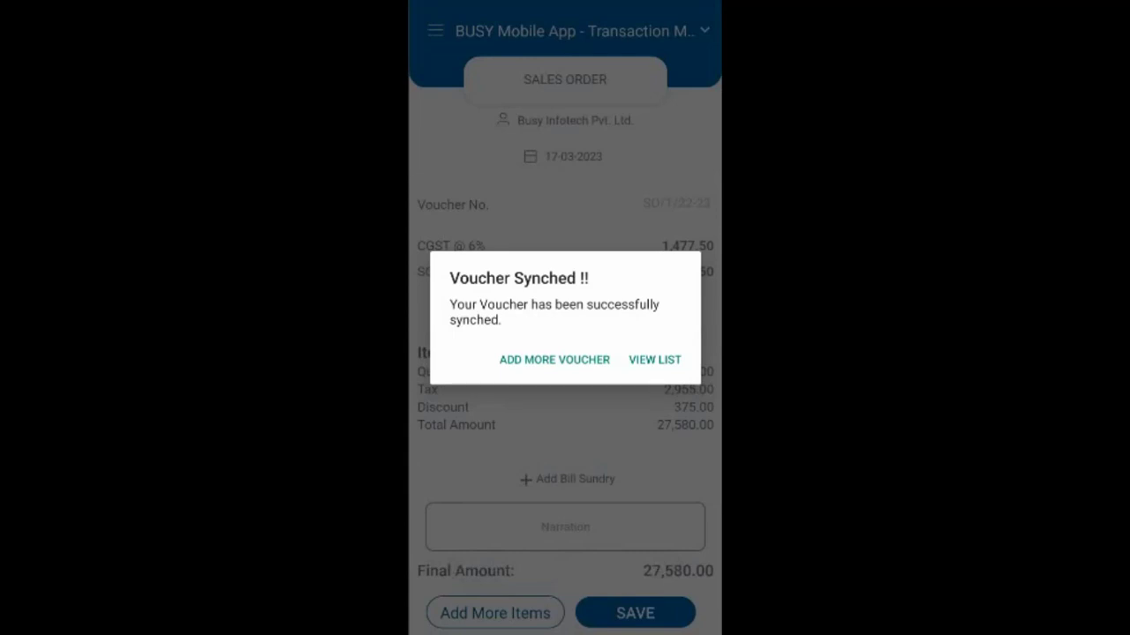
pyautogui.click(655, 360)
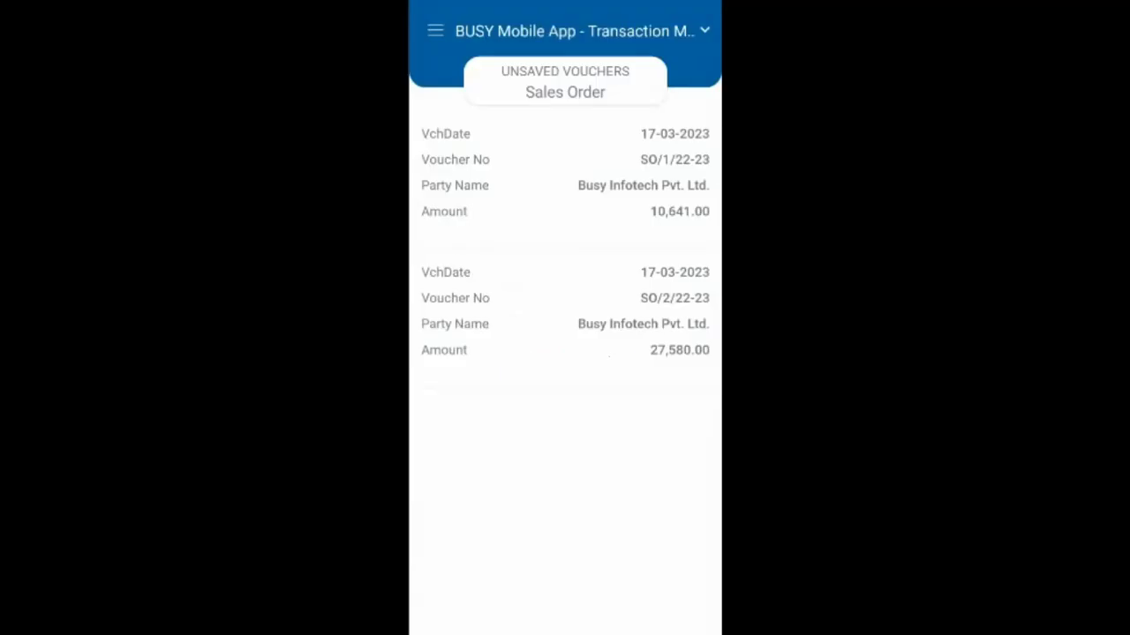
pyautogui.press('Escape')
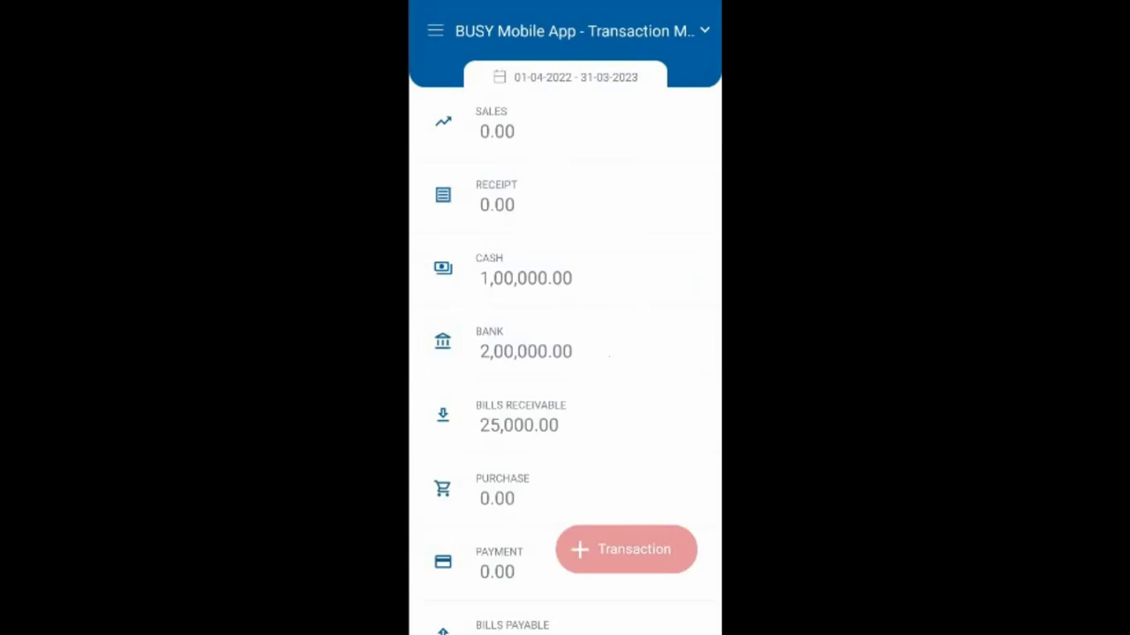
# Start a Receipt transaction for Busy Infotech Pvt. Ltd. dated 17-03-2023
pyautogui.click(626, 550)
pyautogui.click(625, 313)
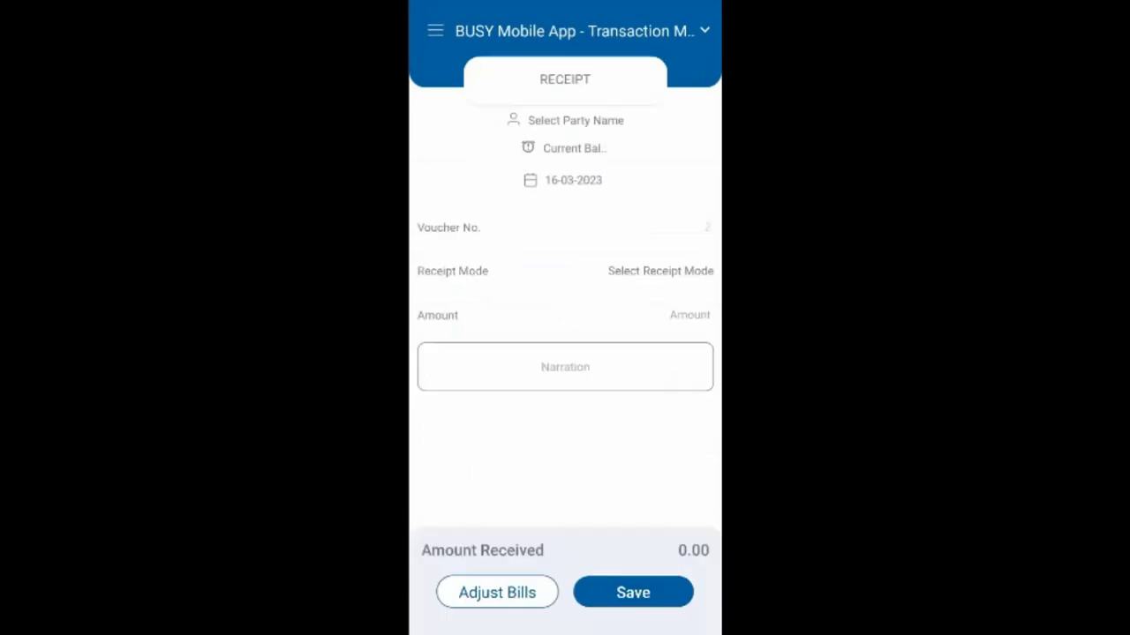
pyautogui.click(573, 120)
pyautogui.click(497, 250)
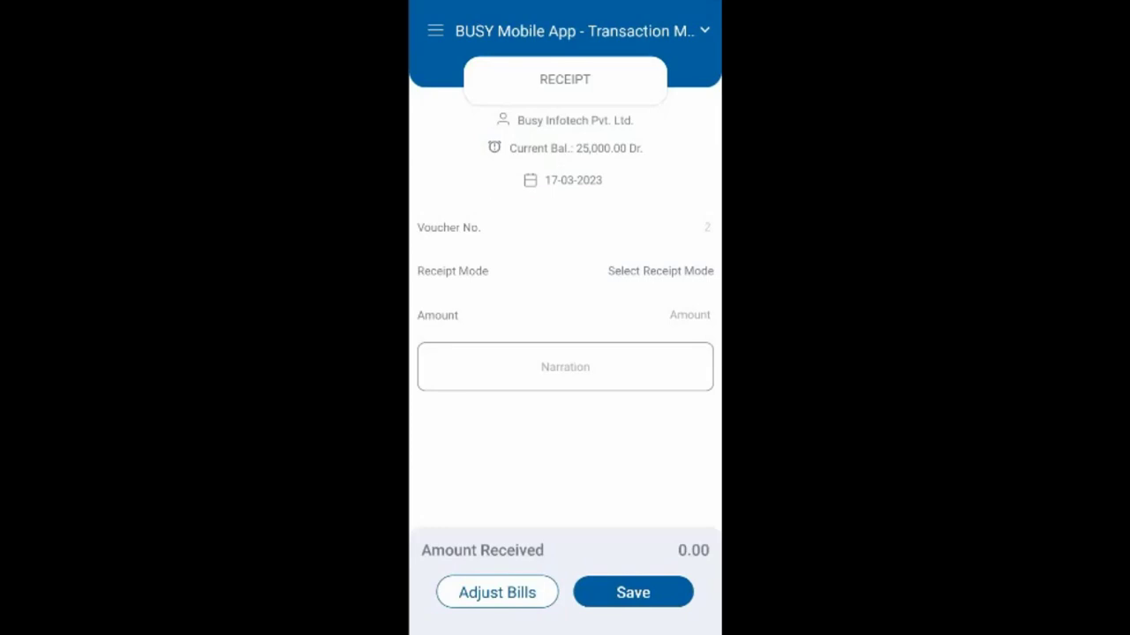
# Set the receipt mode to BANK A/C and enter a receipt amount of 15000
pyautogui.click(660, 271)
pyautogui.click(462, 250)
pyautogui.click(689, 315)
pyautogui.write('15000')
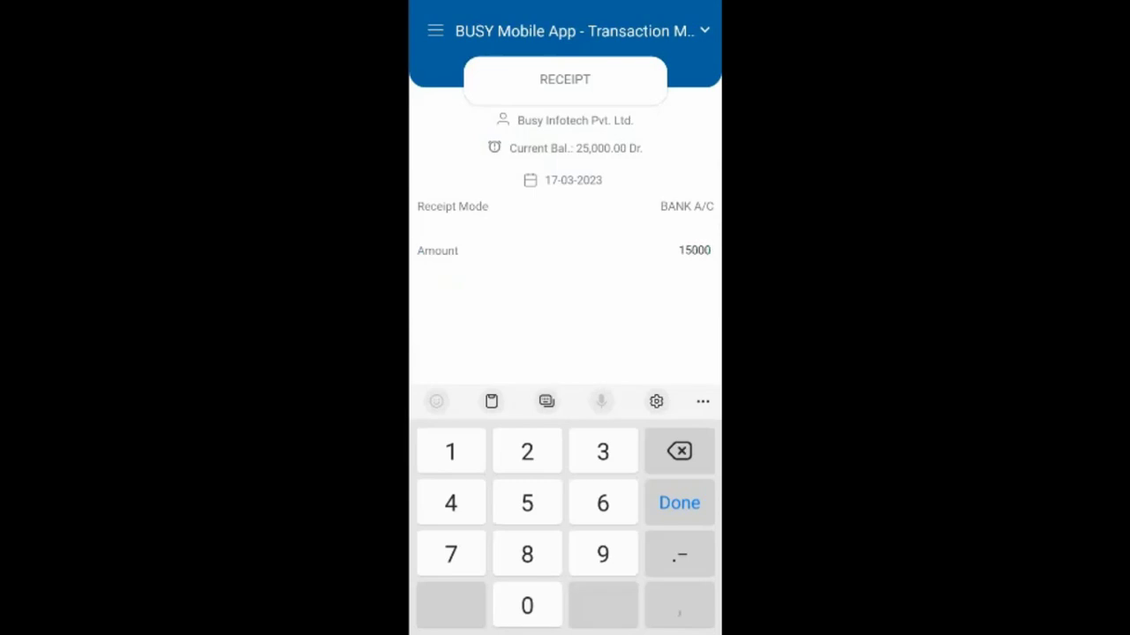
pyautogui.click(679, 503)
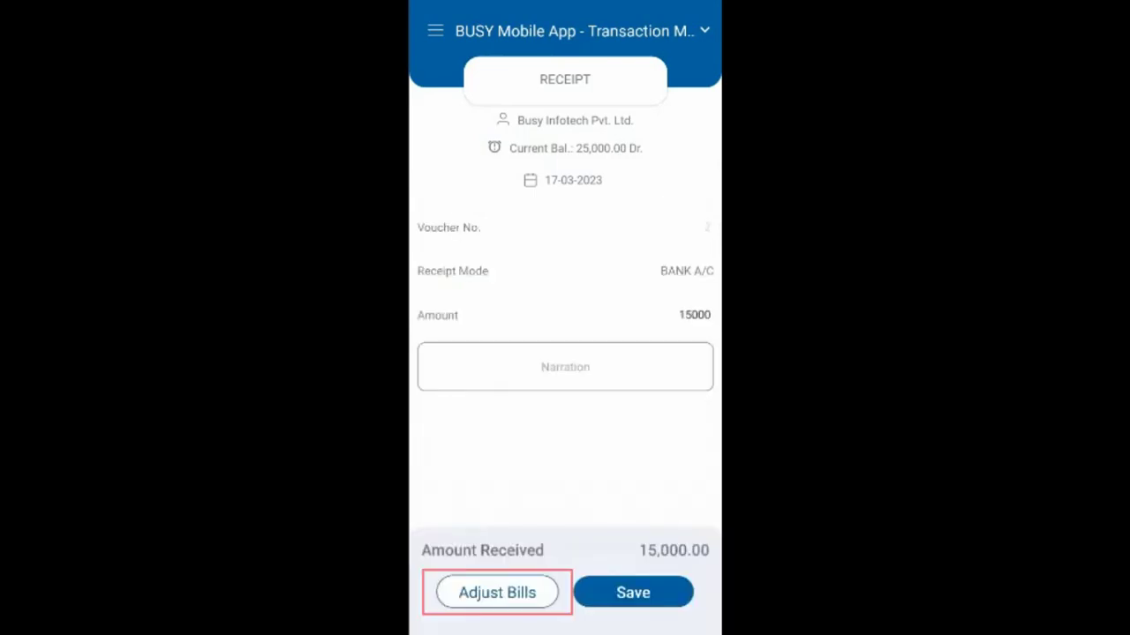
# Adjust the full 15000 receipt against pending bill INV-001, update the adjustment and save the receipt
pyautogui.click(497, 592)
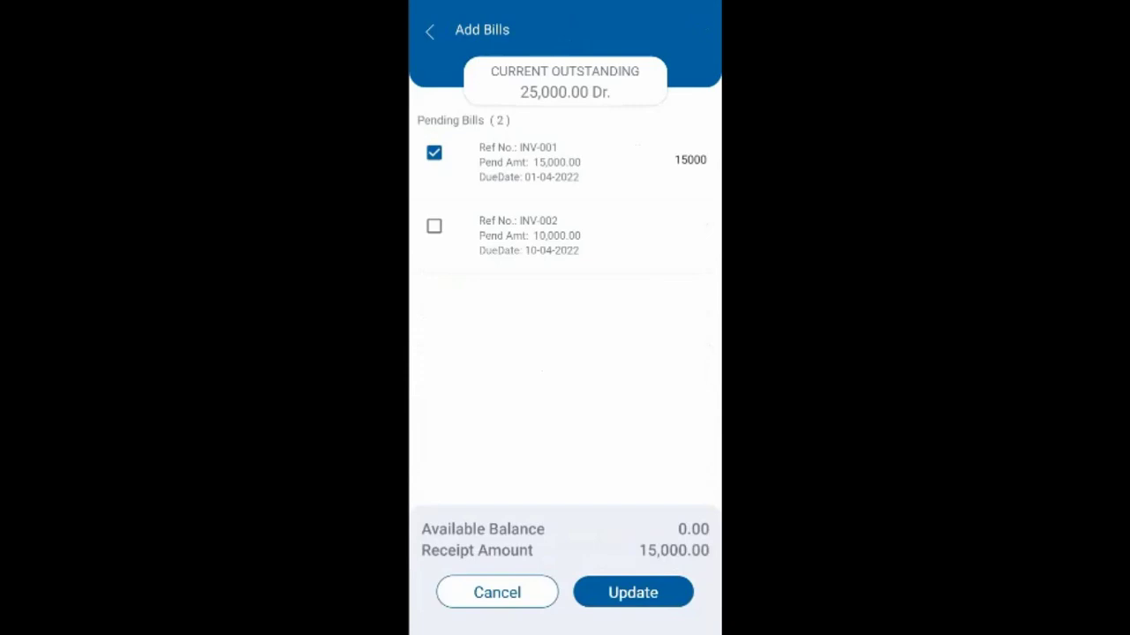
pyautogui.click(633, 593)
pyautogui.click(633, 592)
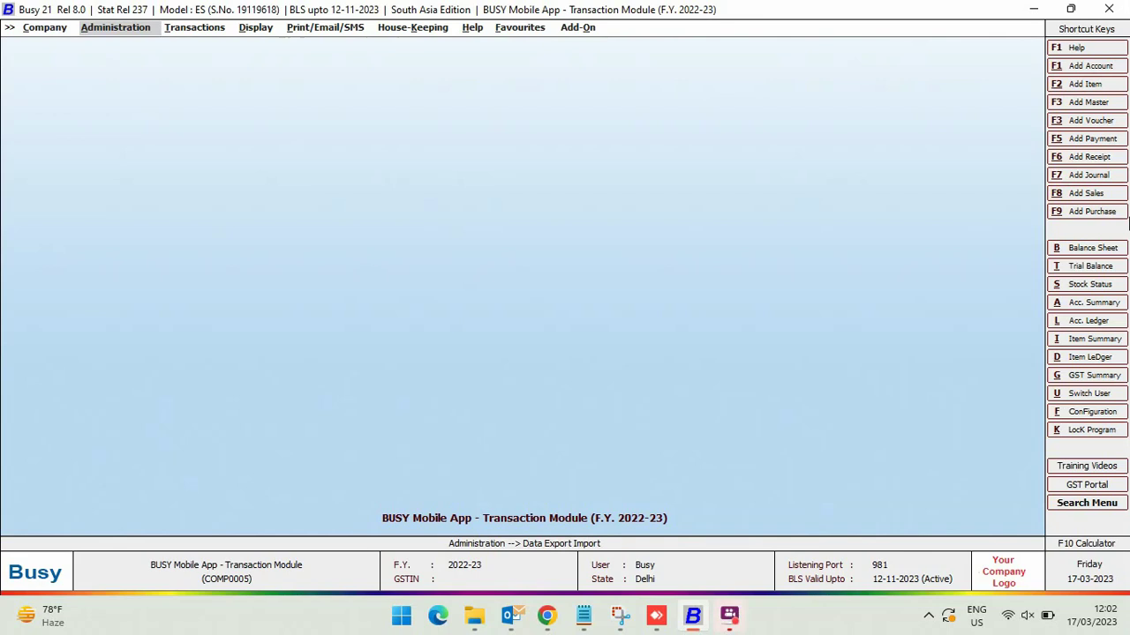
# Switch to BUSY 21 on the desktop and open the Cloud Sync list for downloading transactions
pyautogui.press('Return')
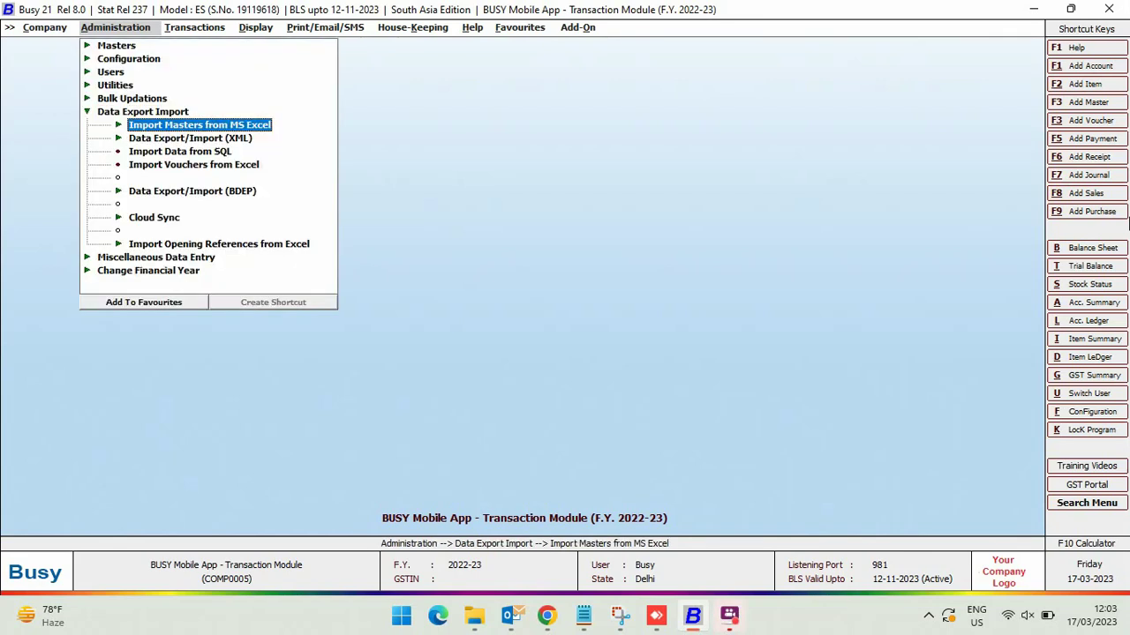
pyautogui.press('Down')
pyautogui.press('Down')
pyautogui.press('Down')
pyautogui.press('Down')
pyautogui.press('Down')
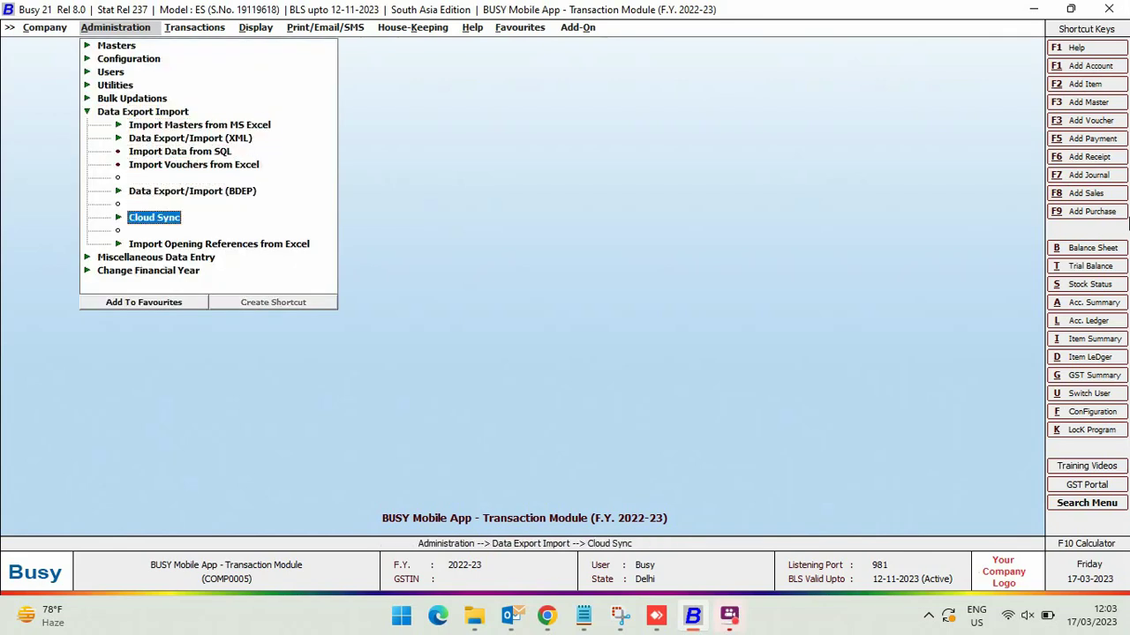
pyautogui.press('Return')
pyautogui.press('Down')
pyautogui.press('Down')
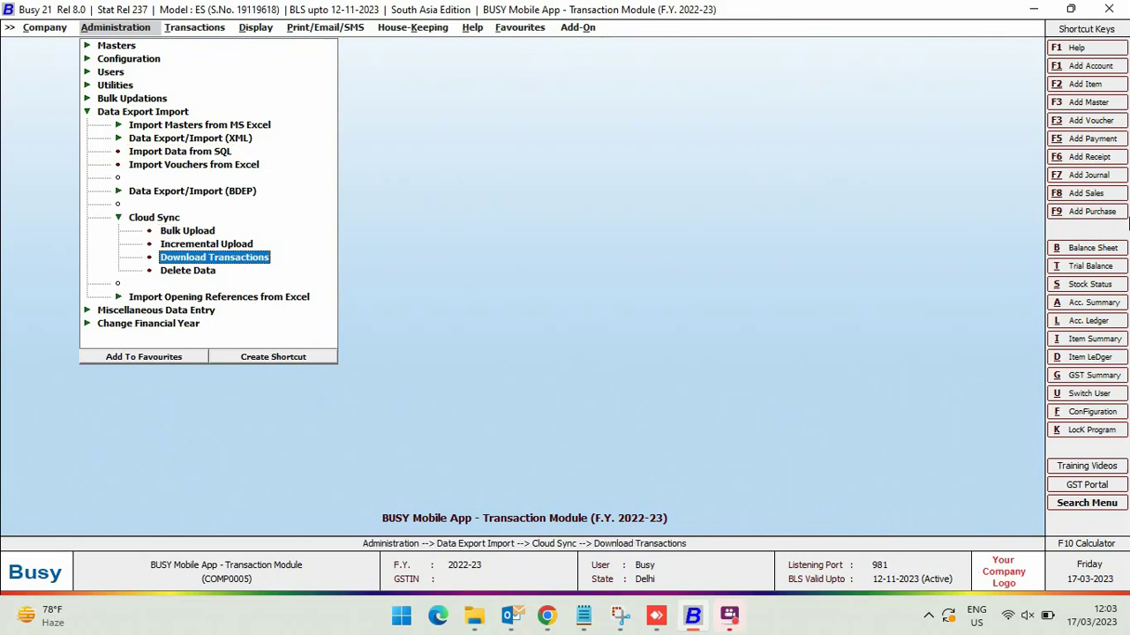
pyautogui.press('Return')
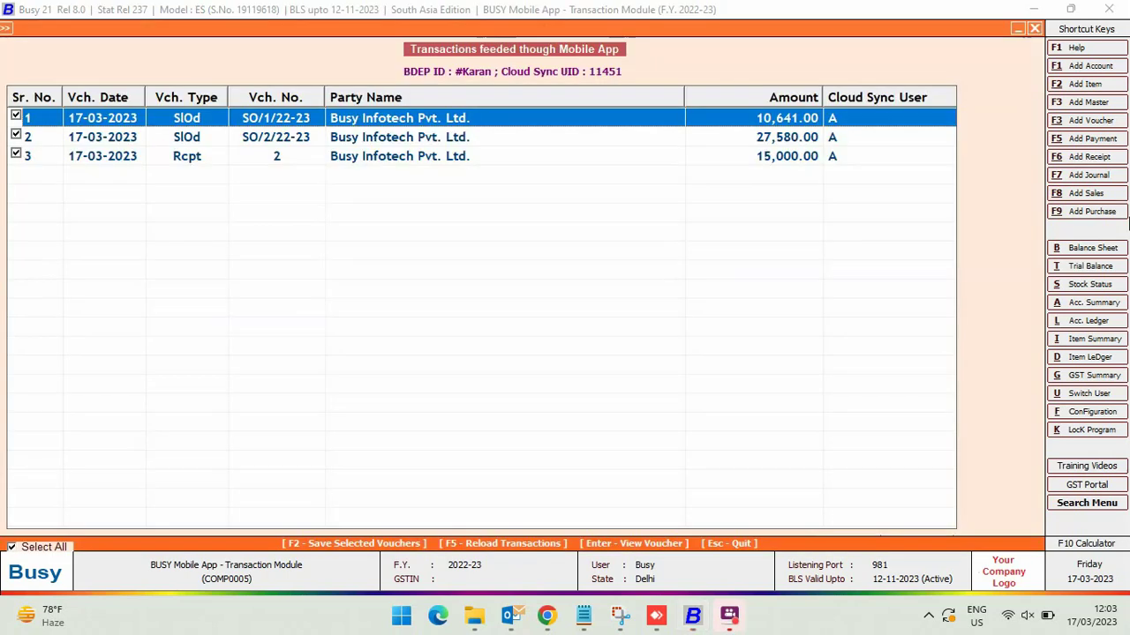
# Review the sales orders and receipt entered through the mobile app in the downloaded transactions list
pyautogui.press('Down')
pyautogui.press('Down')
pyautogui.press('Up')
pyautogui.press('Up')
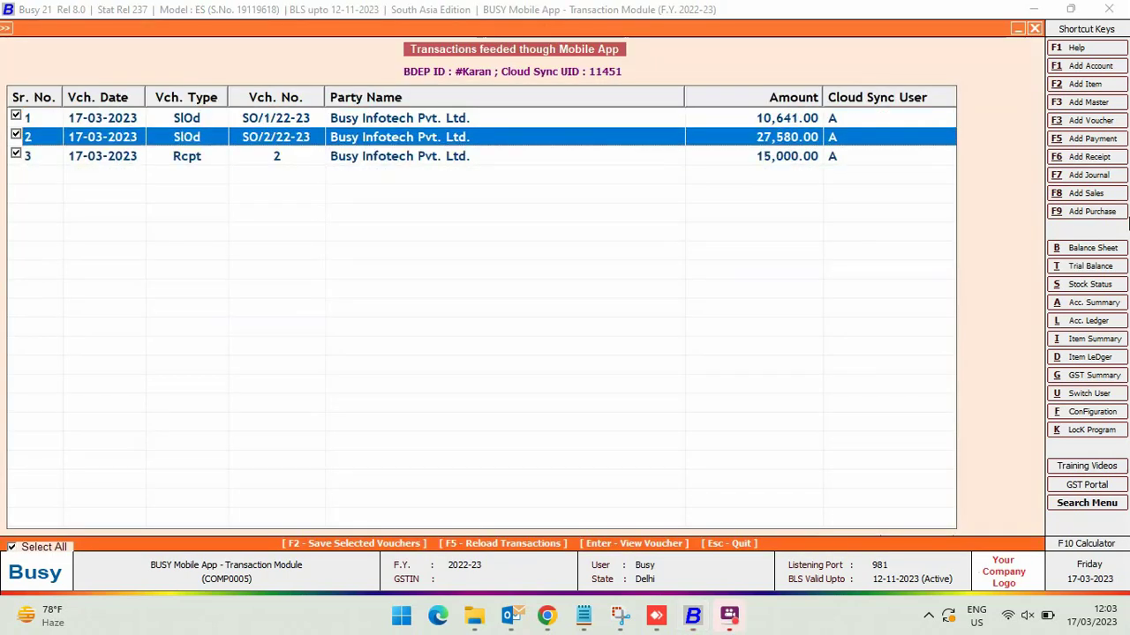
pyautogui.press('Down')
pyautogui.press('Down')
pyautogui.press('Up')
pyautogui.press('Up')
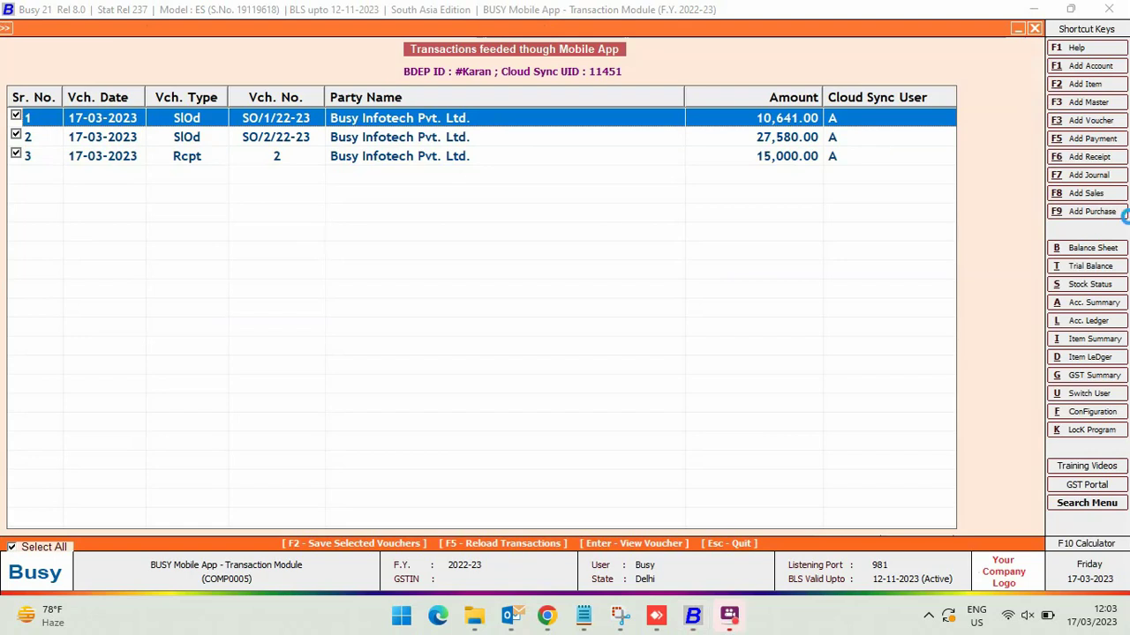
# Open and save the first downloaded sales order individually, and save the remaining selected vouchers in bulk
pyautogui.press('Return')
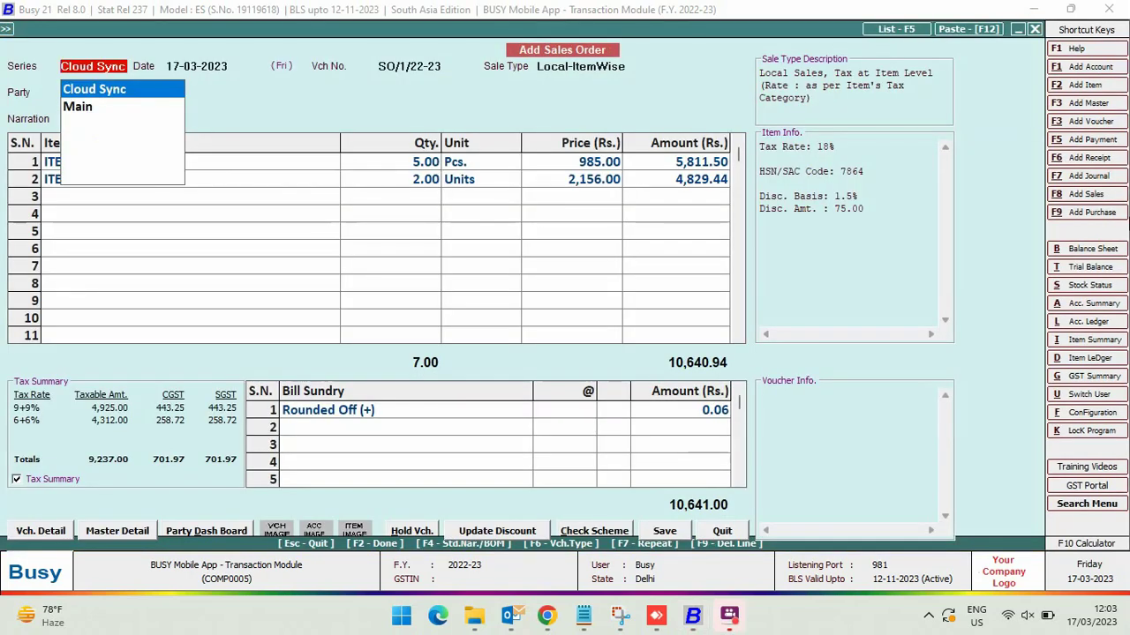
pyautogui.click(669, 531)
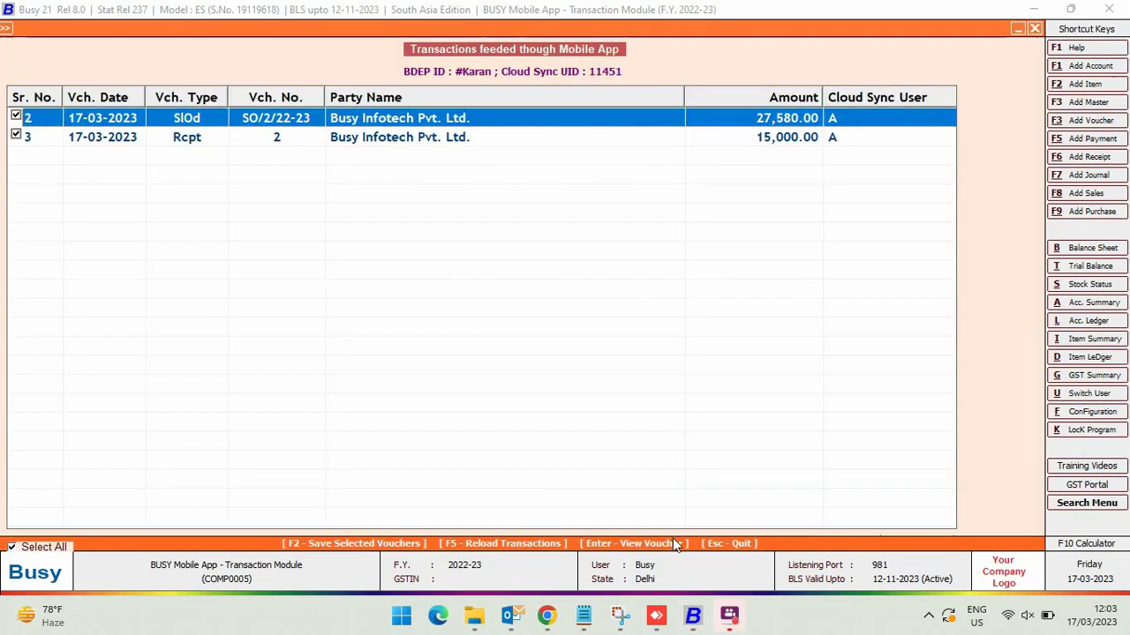
pyautogui.press('F2')
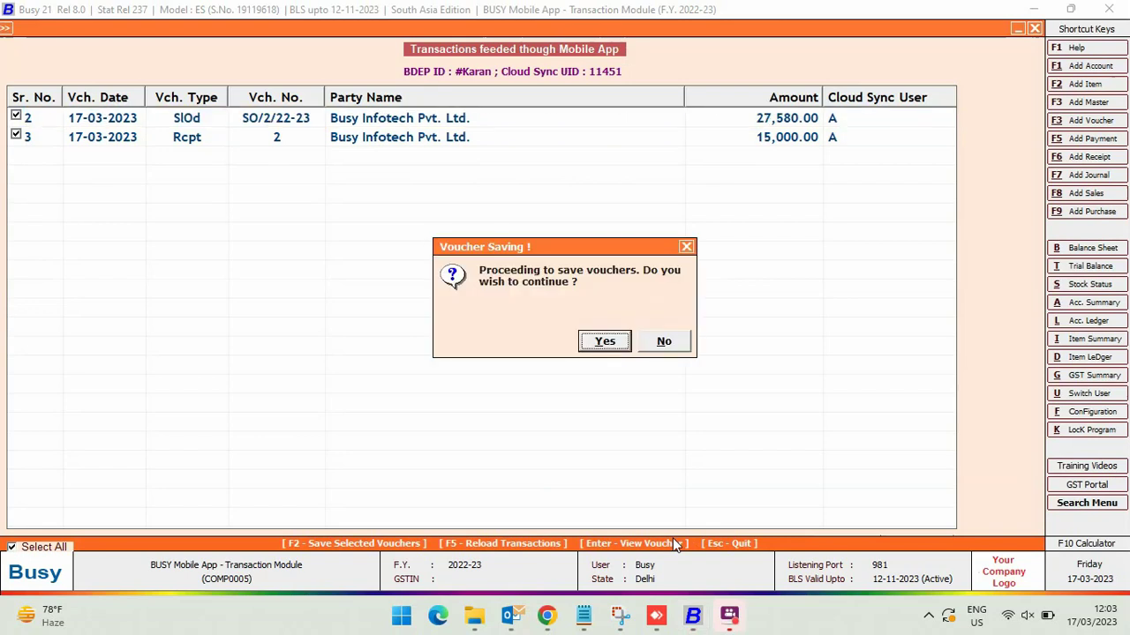
pyautogui.press('Return')
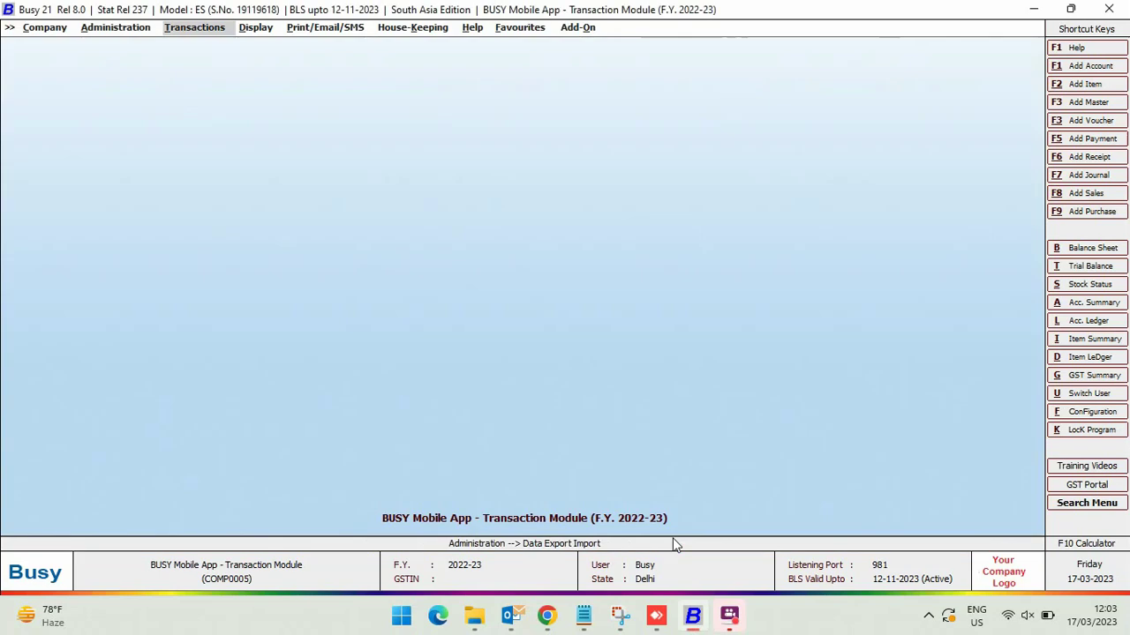
# List the sales order vouchers of the Cloud Sync series from 1-4-2022 to 17-3-2023 and check the downloaded entries
pyautogui.press('Return')
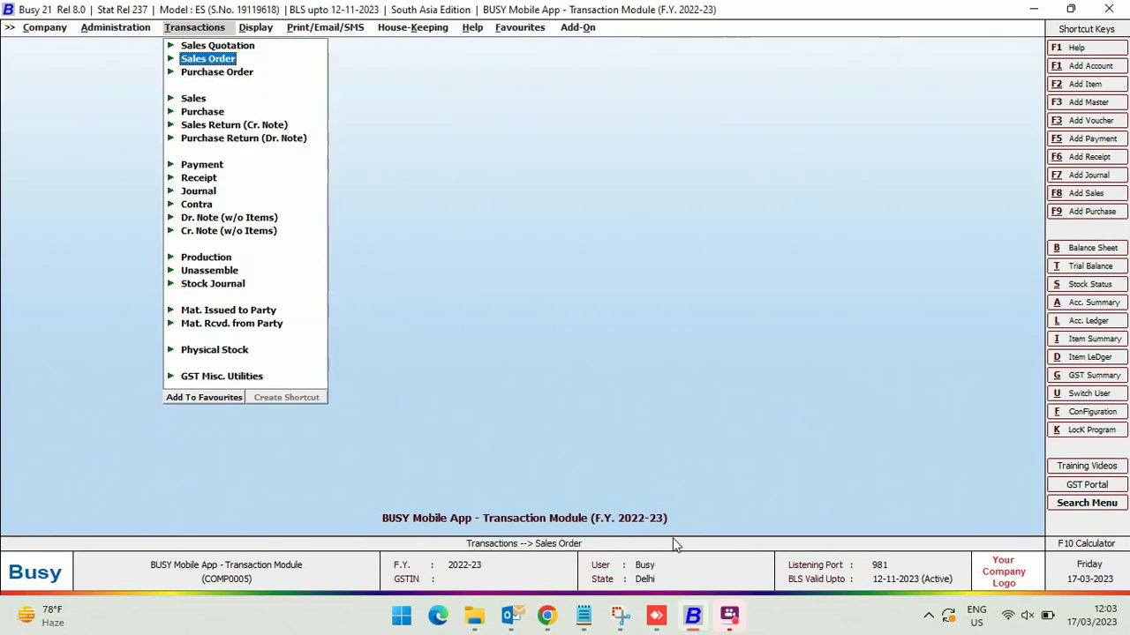
pyautogui.press('Down')
pyautogui.press('Return')
pyautogui.press('Down')
pyautogui.press('Down')
pyautogui.press('Return')
pyautogui.press('Return')
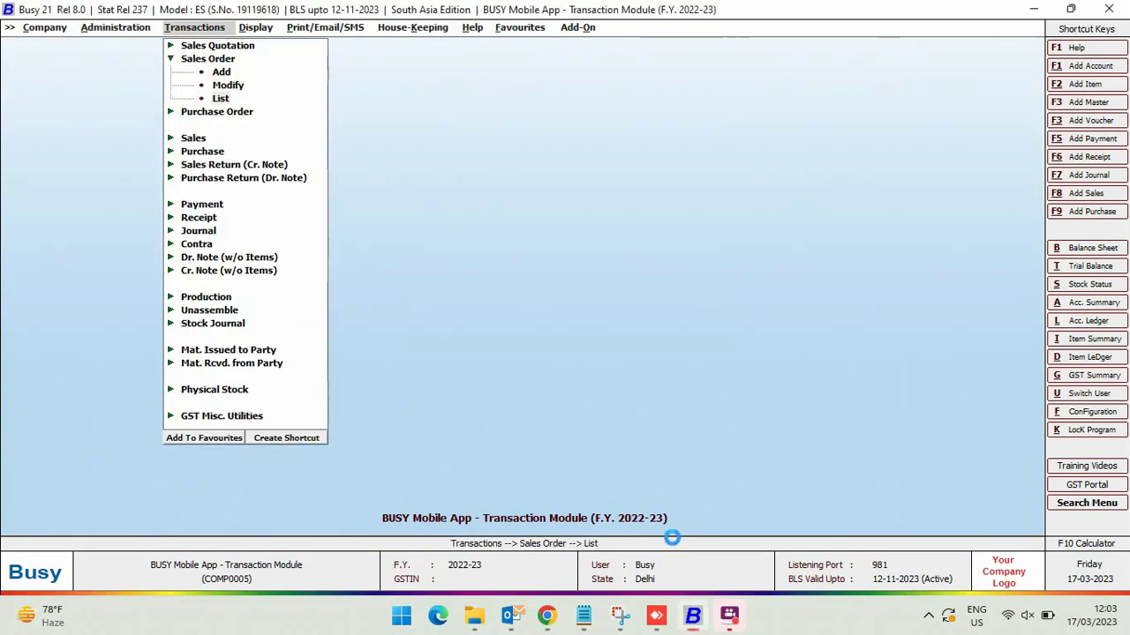
pyautogui.press('Down')
pyautogui.press('Return')
pyautogui.press('Return')
pyautogui.press('F2')
pyautogui.press('Up')
pyautogui.press('Up')
pyautogui.press('Down')
pyautogui.press('Down')
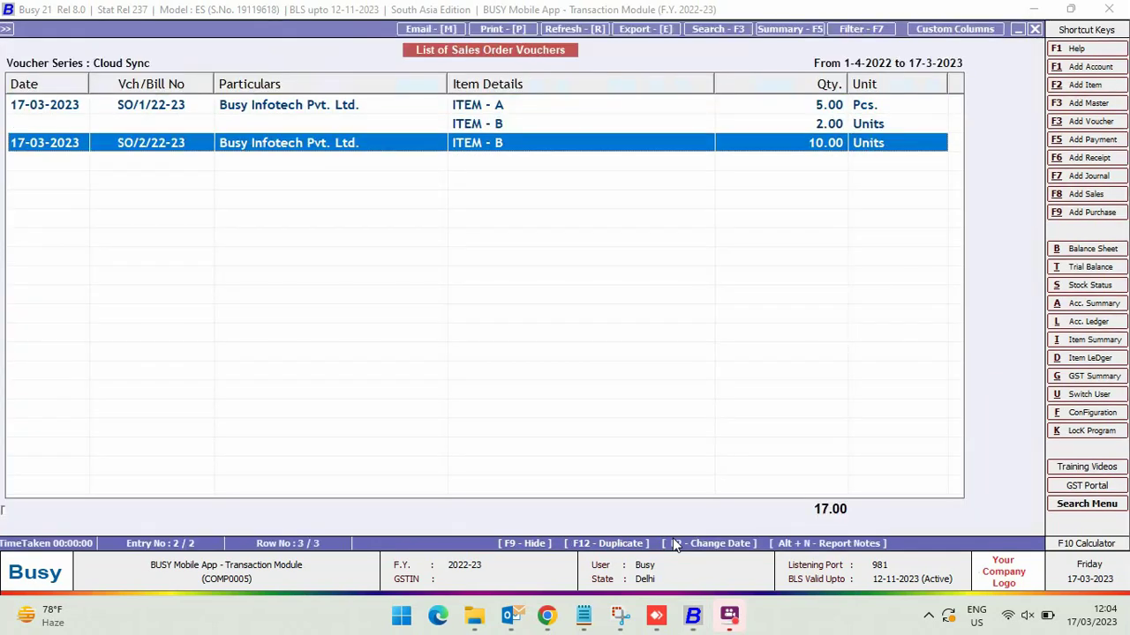
# List the receipt vouchers from 1-4-2022 to 17-3-2023, check the downloaded receipt and close the list
pyautogui.press('Return')
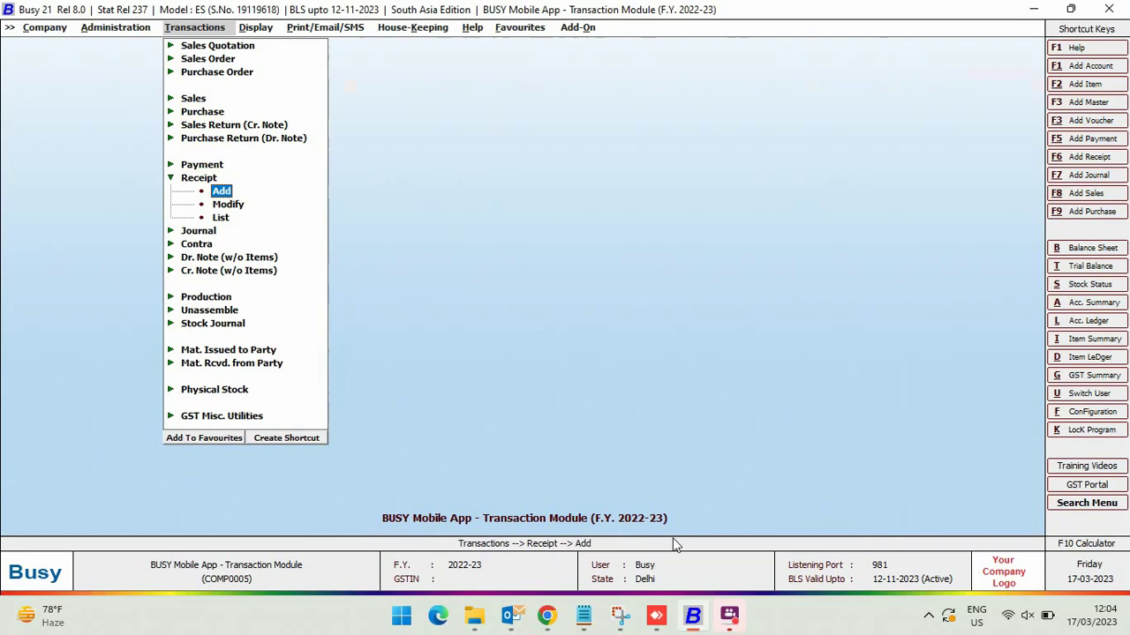
pyautogui.press('Down')
pyautogui.press('Down')
pyautogui.press('Return')
pyautogui.press('Return')
pyautogui.press('Return')
pyautogui.press('F2')
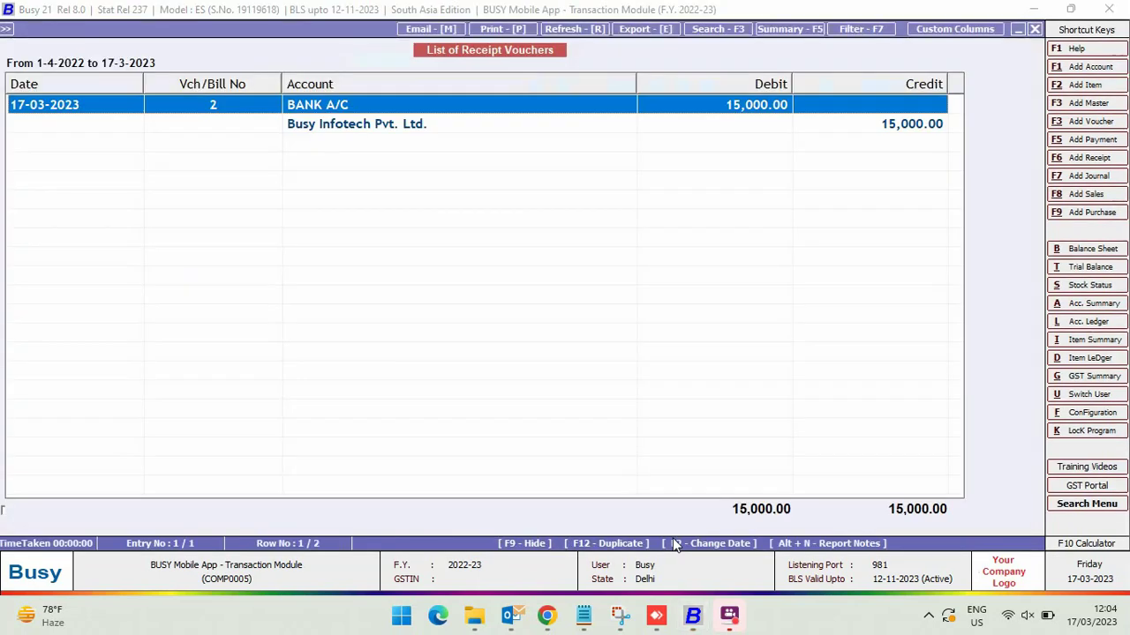
pyautogui.press('Escape')
# Run the Cloud Sync Incremental Upload to send the saved transactions to the Cloud Sync server
pyautogui.press('Left')
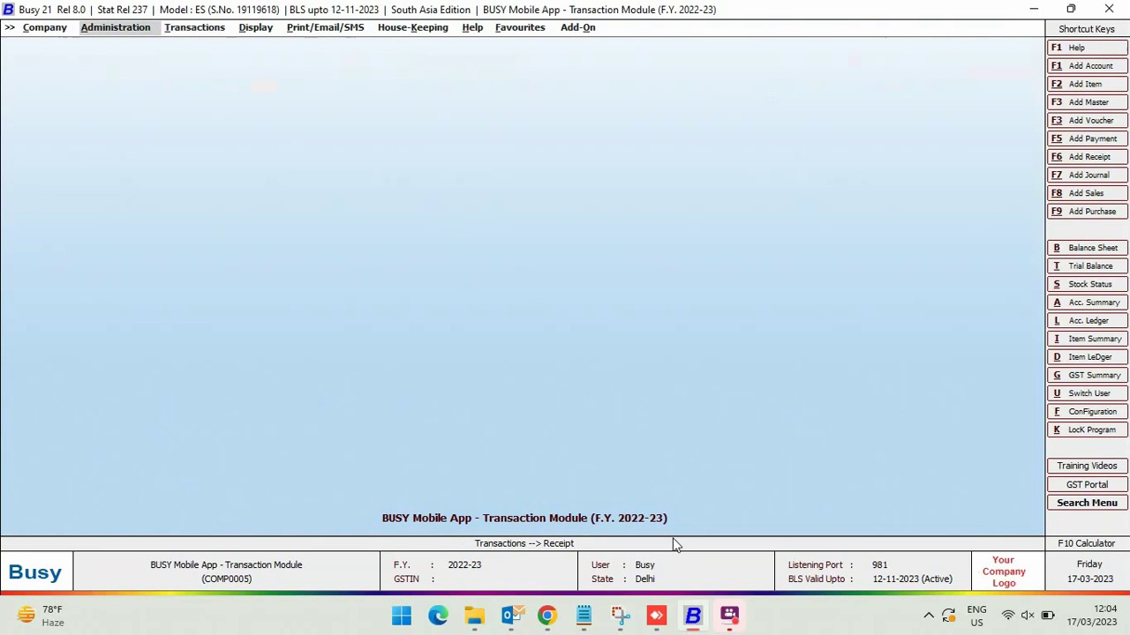
pyautogui.press('Return')
pyautogui.press('Return')
pyautogui.press('Down')
pyautogui.press('Down')
pyautogui.press('Down')
pyautogui.press('Down')
pyautogui.press('Down')
pyautogui.press('Return')
pyautogui.press('Down')
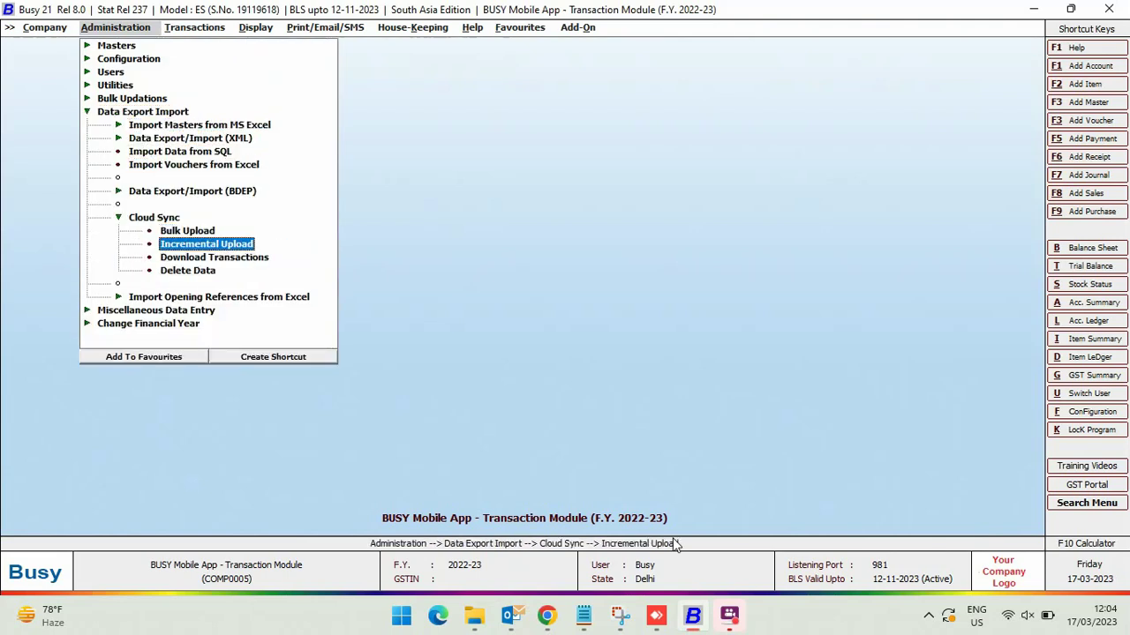
pyautogui.press('Return')
pyautogui.press('Return')
pyautogui.press('Return')
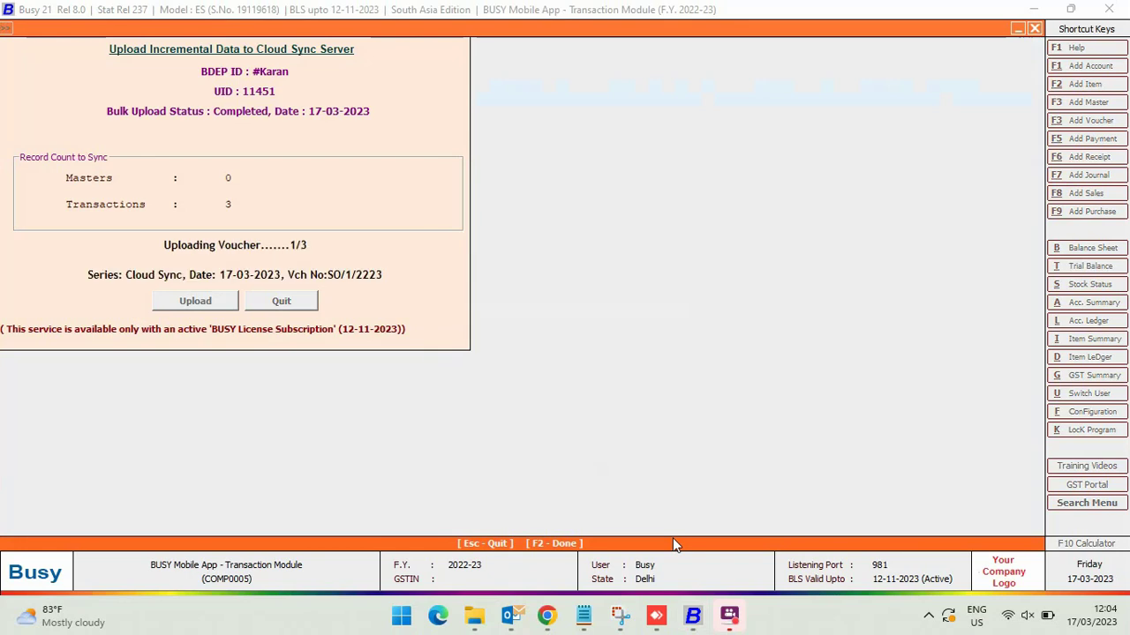